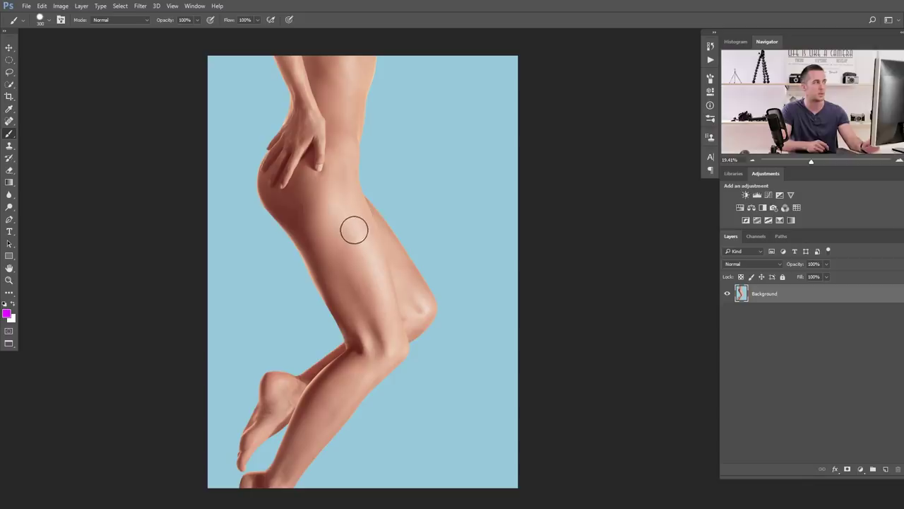
- Quick-select the figure from head to foot and copy it onto a new Layer 1
left_click(9, 84)
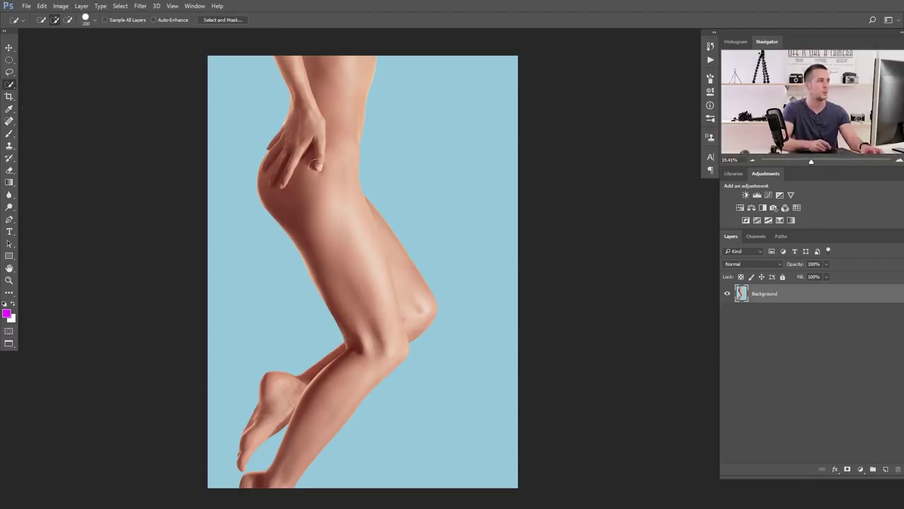
mouse_move(315, 60)
left_mouse_down()
mouse_move(302, 91)
mouse_move(334, 226)
mouse_move(368, 309)
left_mouse_up()
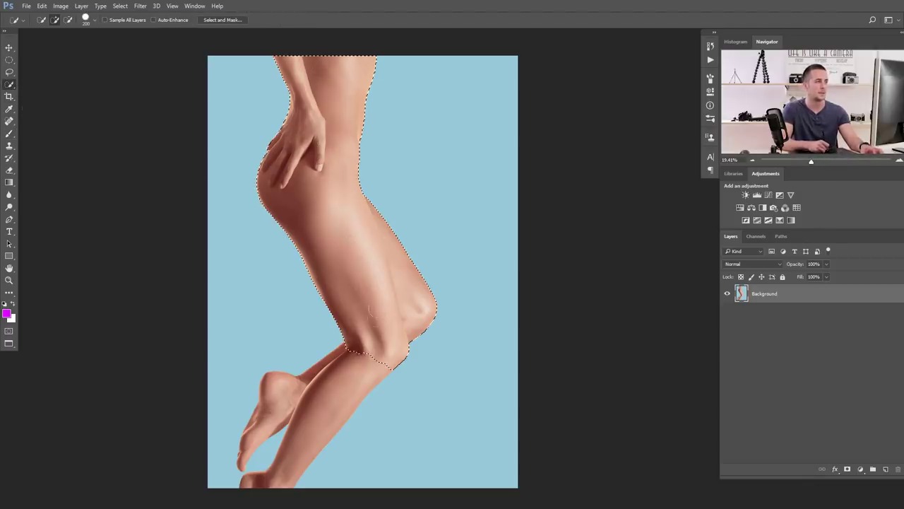
mouse_move(343, 384)
left_mouse_down()
mouse_move(323, 382)
mouse_move(265, 459)
left_mouse_up()
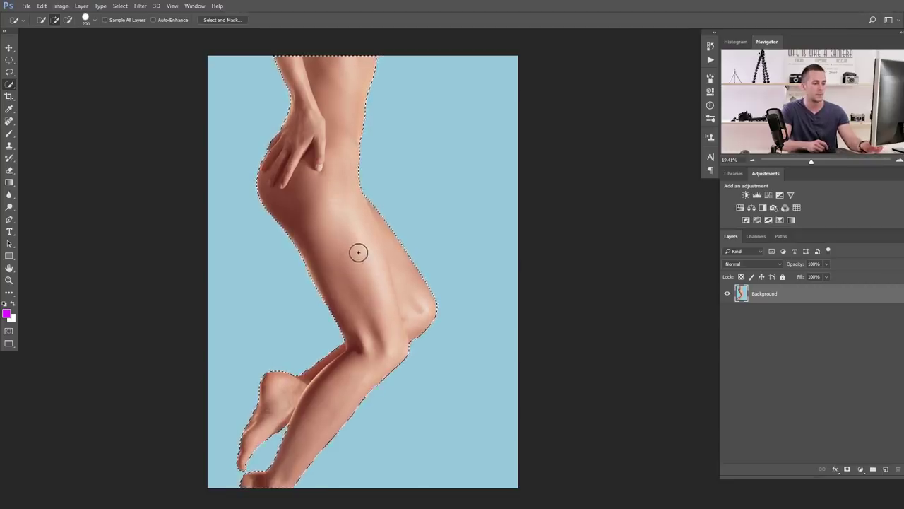
key("ctrl+j")
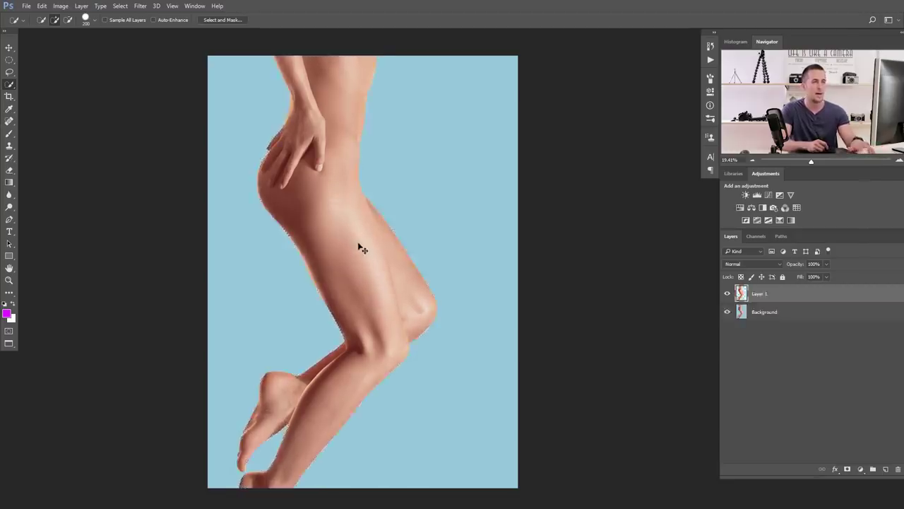
left_click(727, 313)
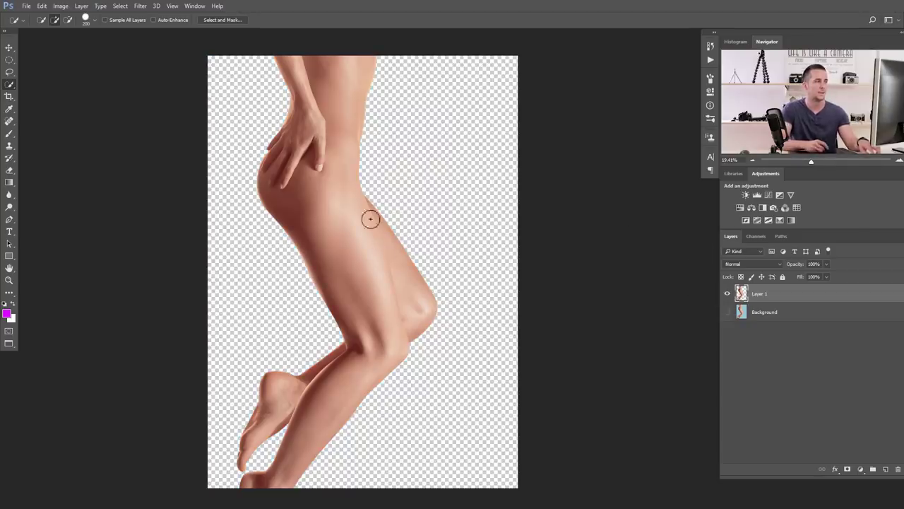
left_click(727, 311)
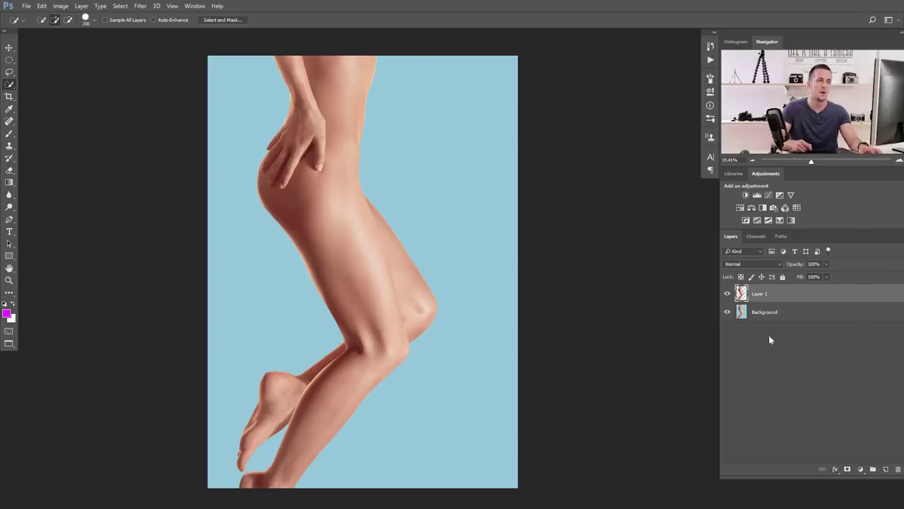
- Add a Black & White adjustment clipped to Layer 1 with Reds 83 and Yellows 102
left_click(860, 470)
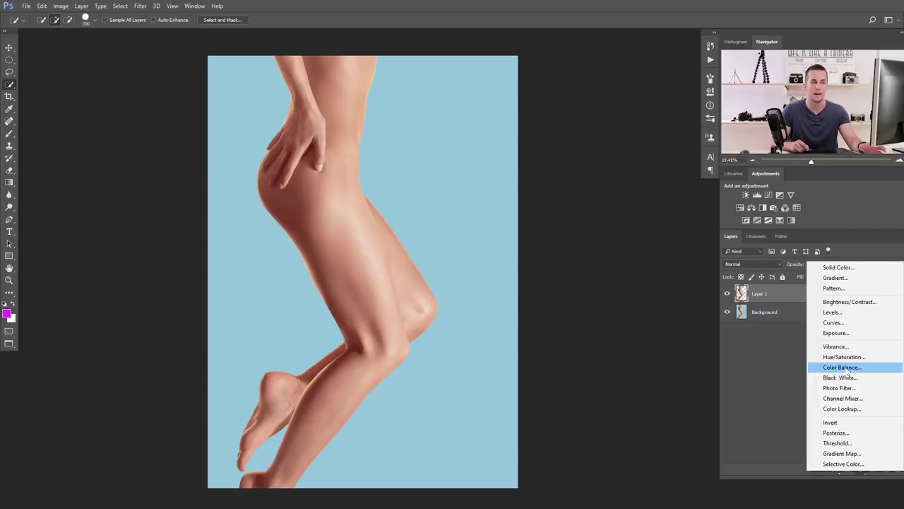
left_click(845, 378)
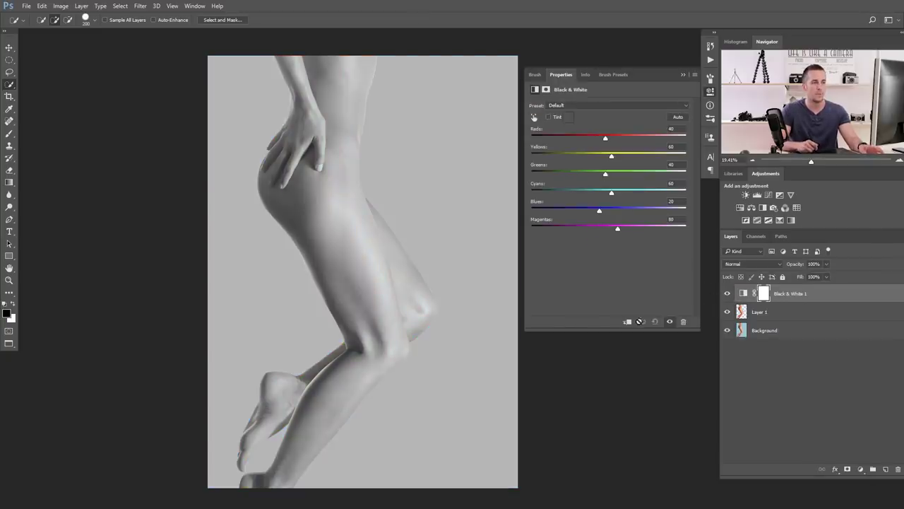
left_click(626, 322)
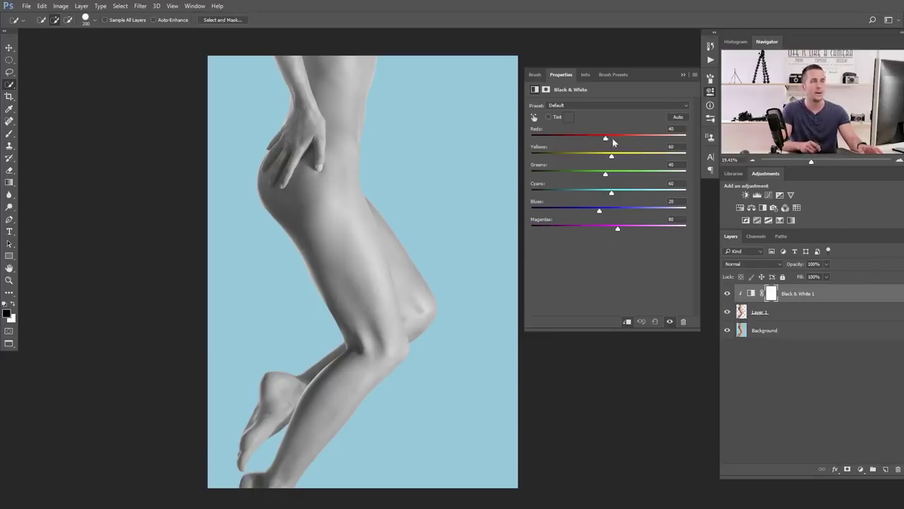
left_click_drag(605, 138, 682, 157)
mouse_move(627, 139)
left_mouse_down()
mouse_move(684, 141)
mouse_move(632, 145)
mouse_move(634, 156)
mouse_move(618, 142)
left_mouse_up()
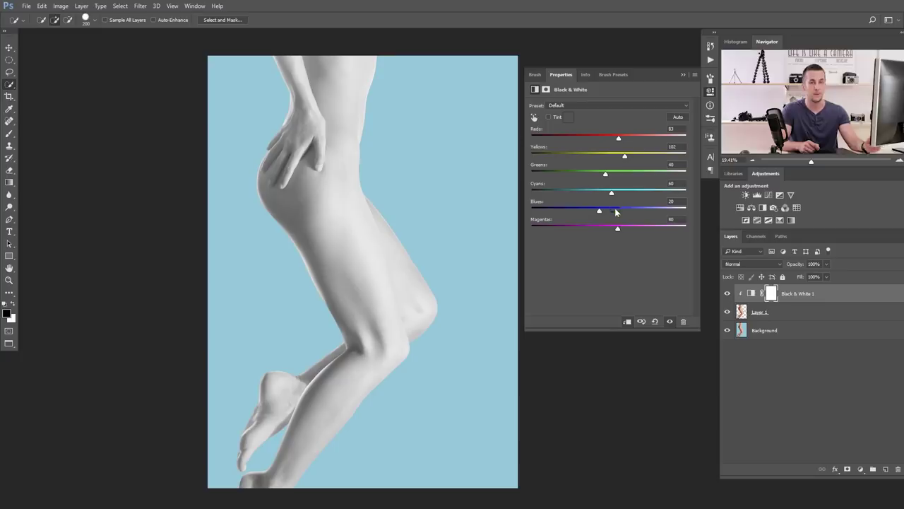
- Add a clipped Curves adjustment raising the midpoint from Input 115 to Output 134
left_click(860, 469)
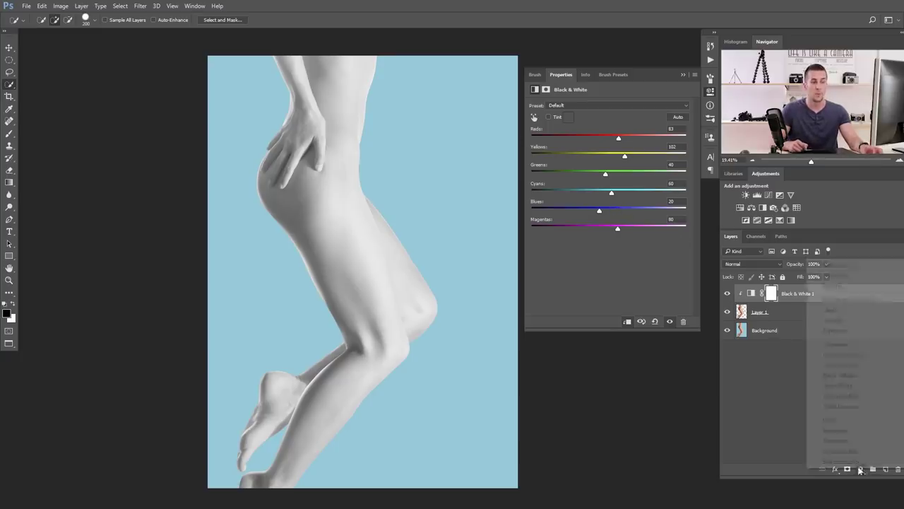
left_click(827, 317)
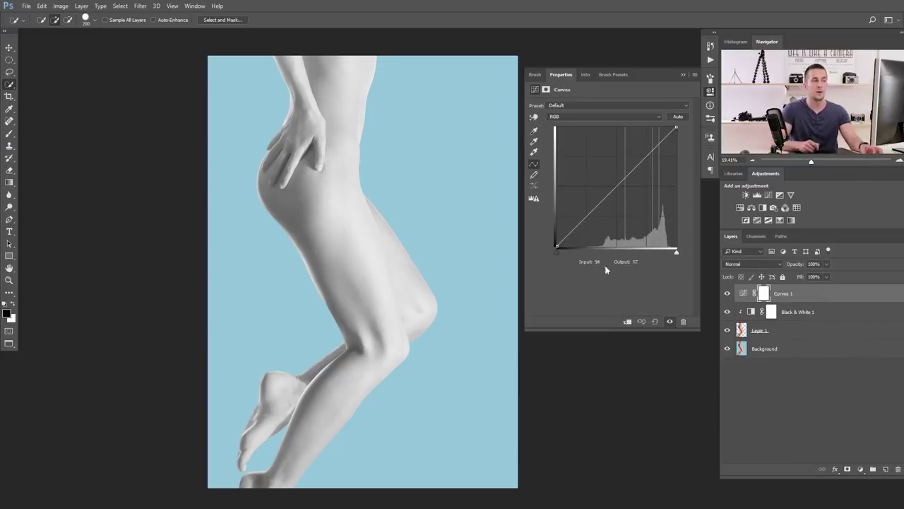
left_click(628, 322)
left_click_drag(620, 187, 610, 183)
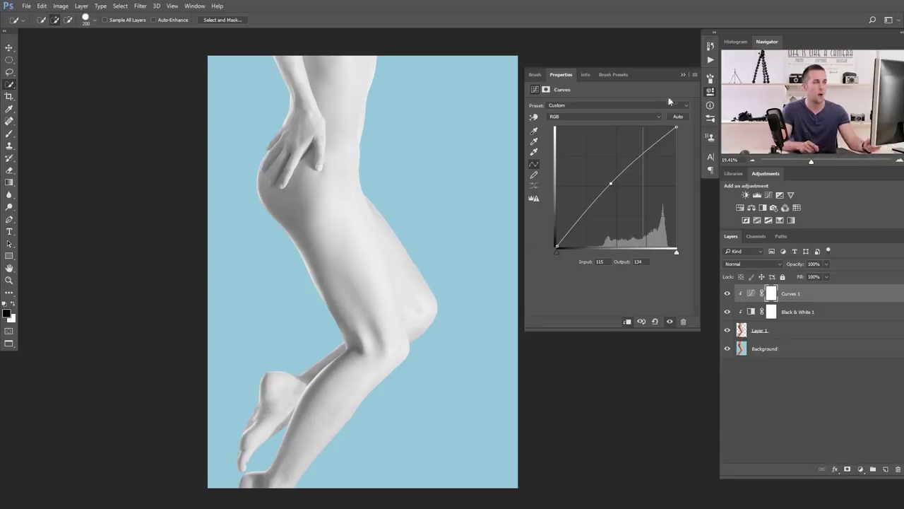
left_click(683, 76)
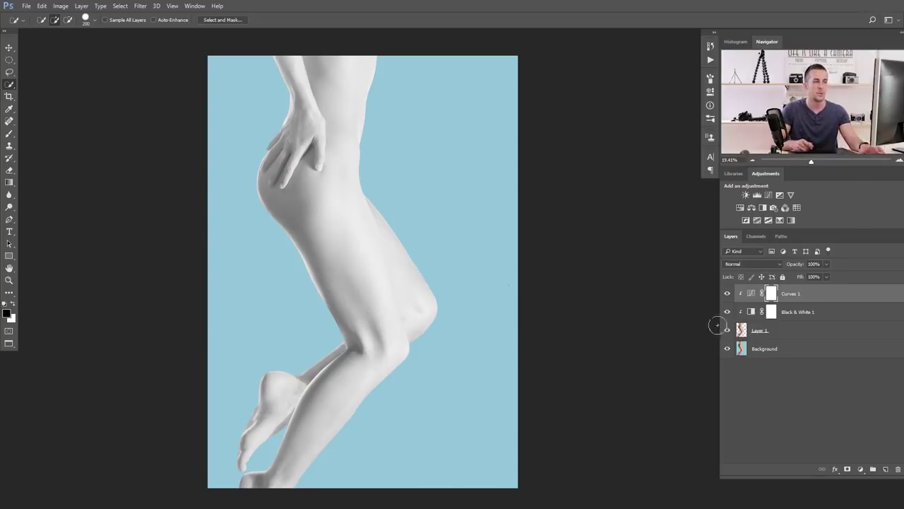
- Add a layer mask to Layer 1 and paint black over the torso to restore its skin
left_click(743, 331)
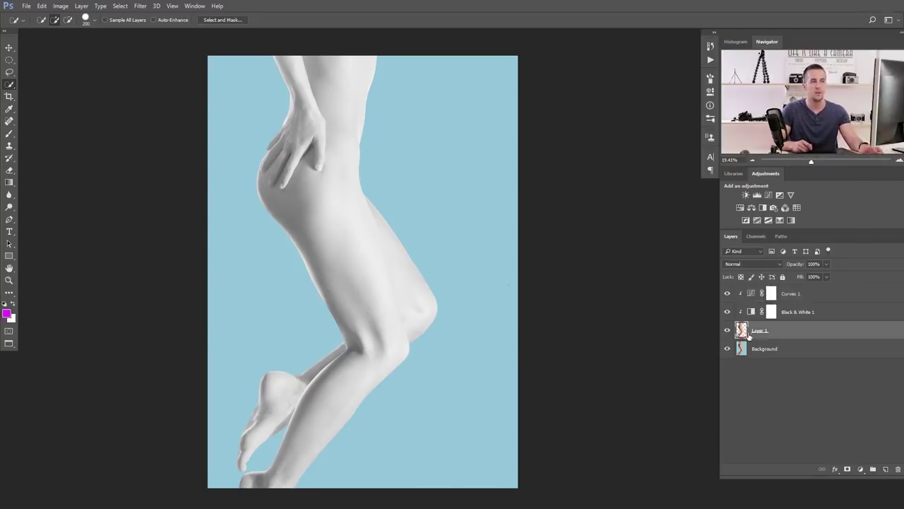
left_click(846, 469)
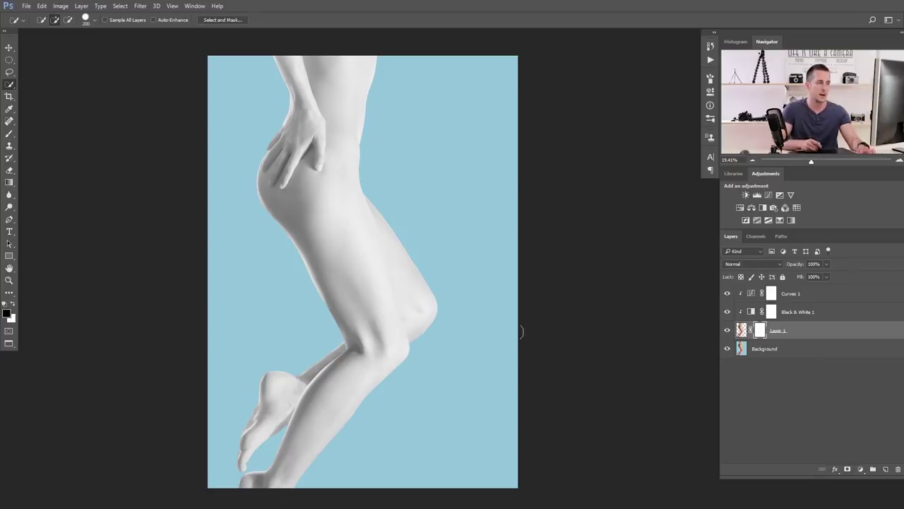
key("b")
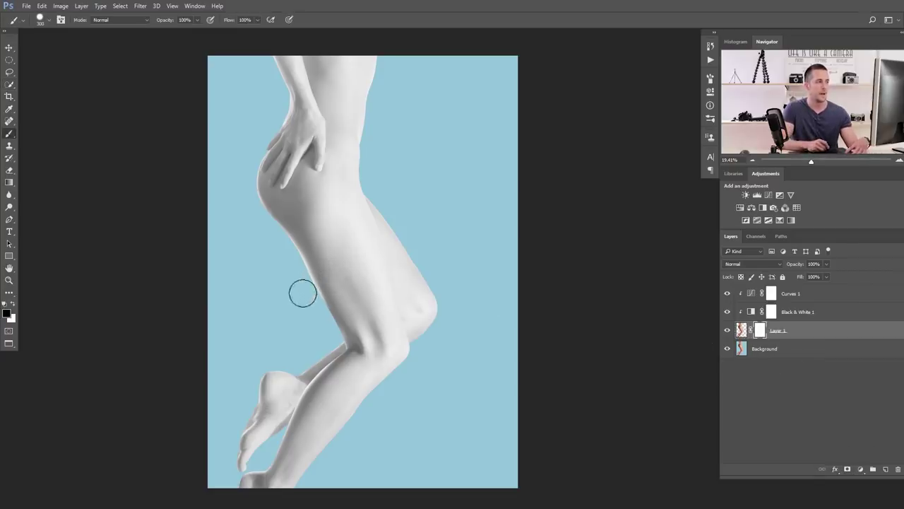
mouse_move(302, 293)
left_mouse_down()
mouse_move(457, 233)
mouse_move(399, 231)
mouse_move(259, 262)
mouse_move(429, 164)
mouse_move(352, 142)
mouse_move(254, 171)
mouse_move(244, 165)
mouse_move(264, 138)
mouse_move(254, 137)
mouse_move(333, 87)
mouse_move(252, 75)
left_mouse_up()
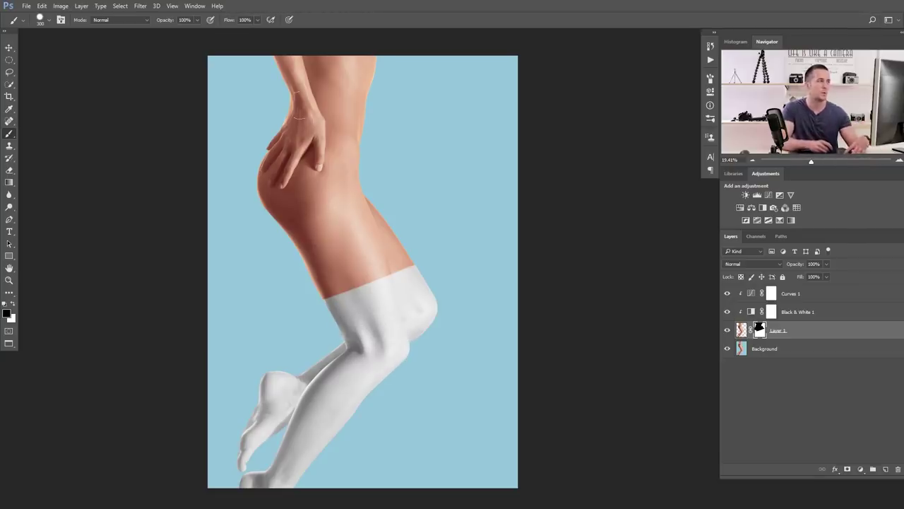
- With a 150 brush, refine the mask around the upper arm and hand
key("bracketleft")
key("bracketleft")
key("bracketleft")
key("bracketleft")
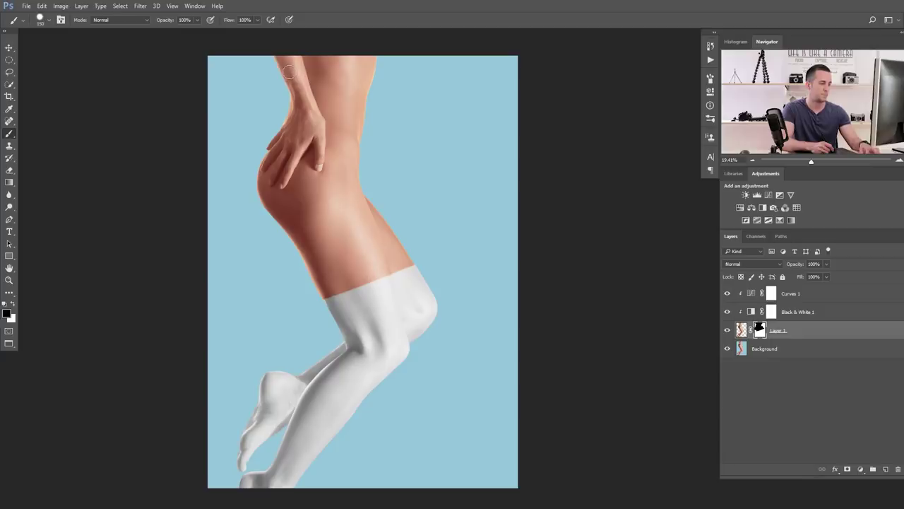
key("x")
mouse_move(286, 60)
left_mouse_down()
mouse_move(299, 106)
mouse_move(295, 62)
mouse_move(320, 134)
mouse_move(304, 128)
mouse_move(299, 110)
mouse_move(273, 155)
mouse_move(277, 171)
mouse_move(294, 159)
mouse_move(304, 124)
mouse_move(285, 147)
mouse_move(298, 99)
mouse_move(282, 63)
left_mouse_up()
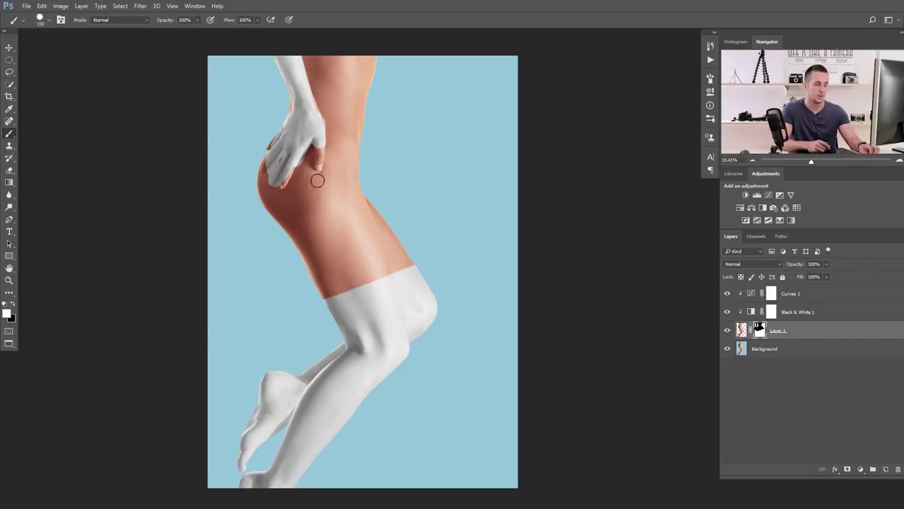
mouse_move(318, 183)
left_mouse_down()
mouse_move(308, 190)
mouse_move(307, 86)
mouse_move(304, 98)
mouse_move(286, 62)
left_mouse_up()
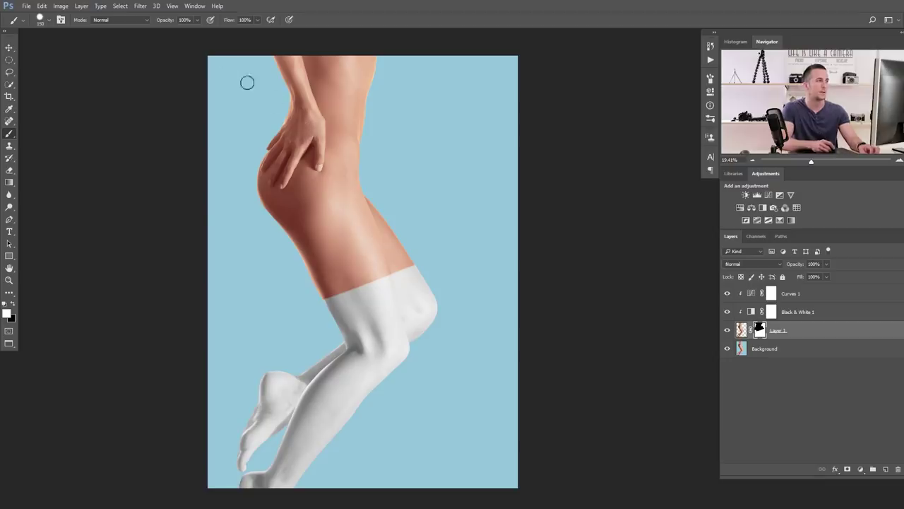
- Load the saved 'Legs and arm' channel as a selection
left_click(128, 7)
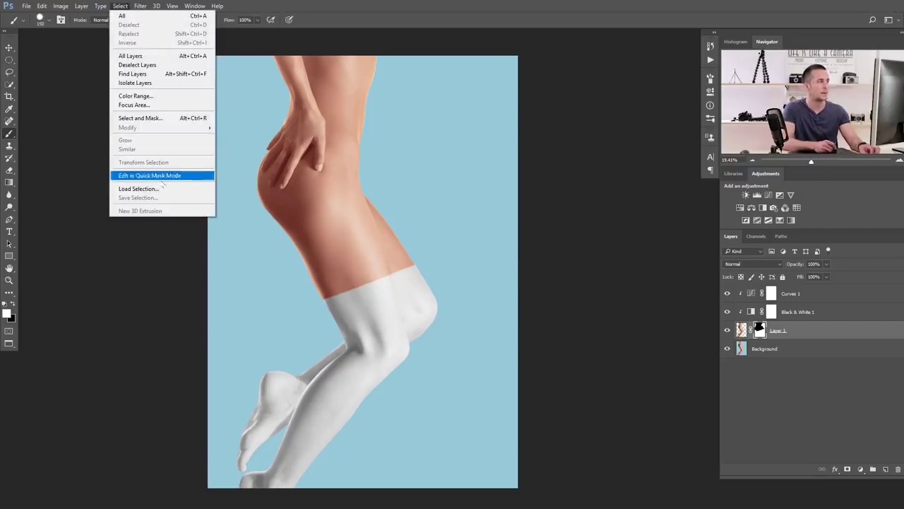
left_click(133, 186)
left_click(436, 181)
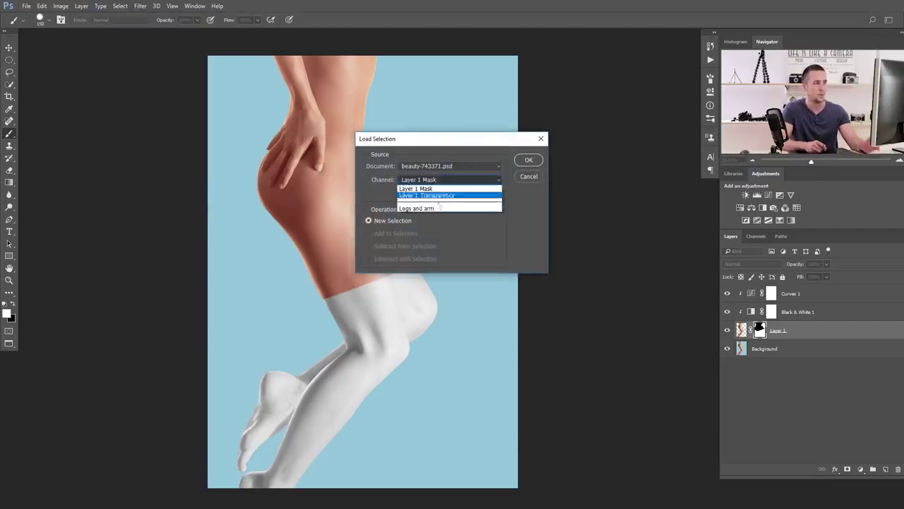
left_click(436, 206)
left_click(526, 160)
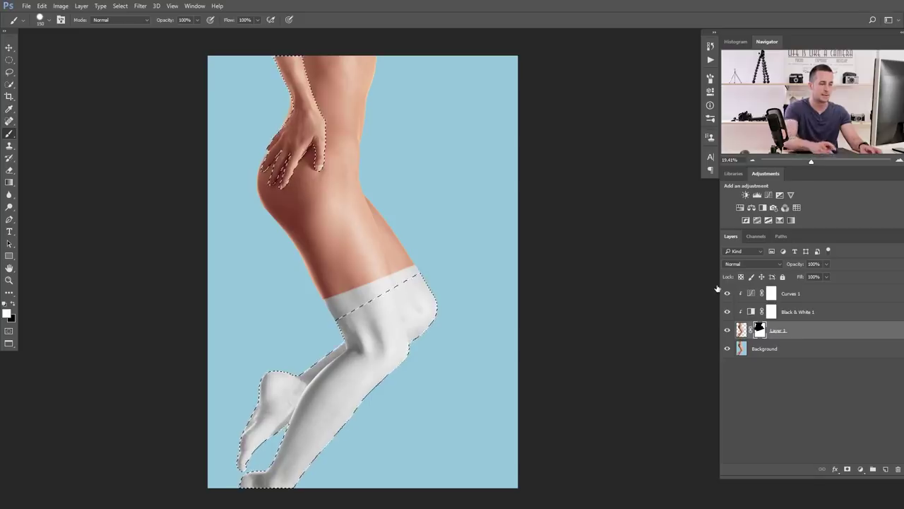
- Fill the legs and arm selection with white on the mask, then deselect
key("alt+BackSpace")
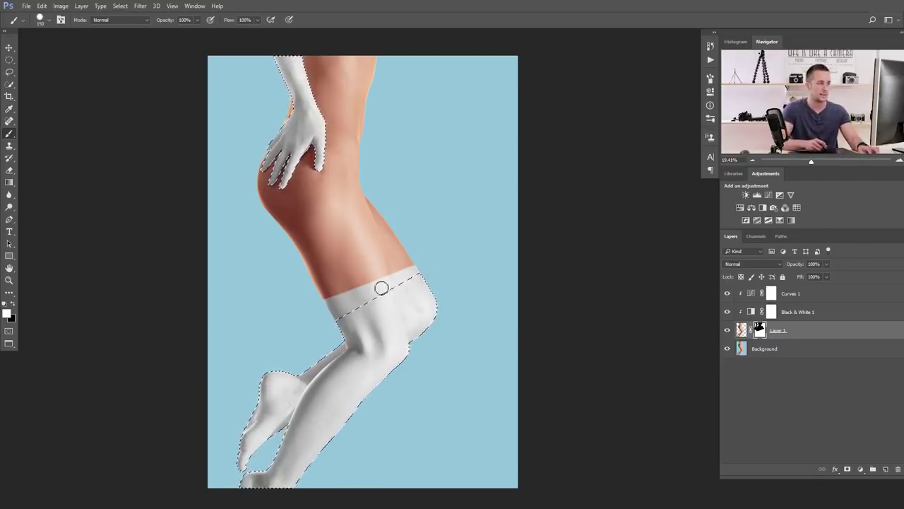
key("x")
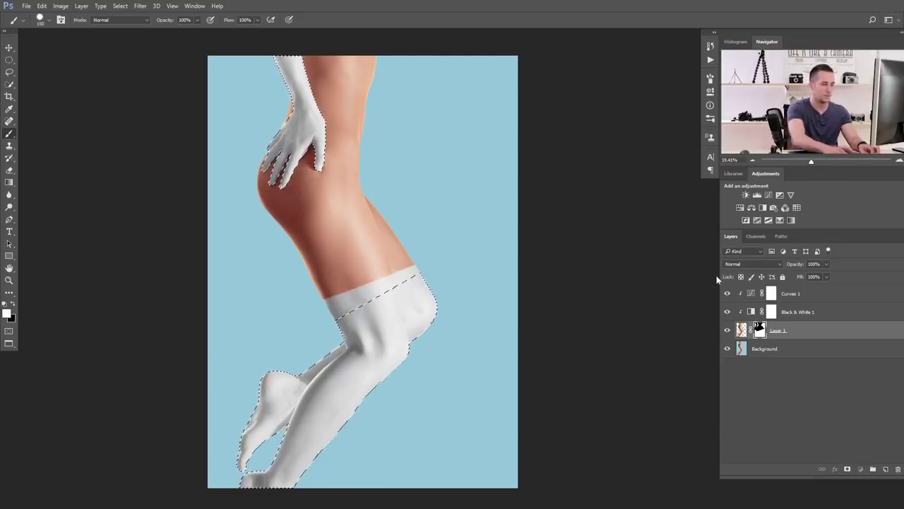
key("ctrl+shift+i")
key("x")
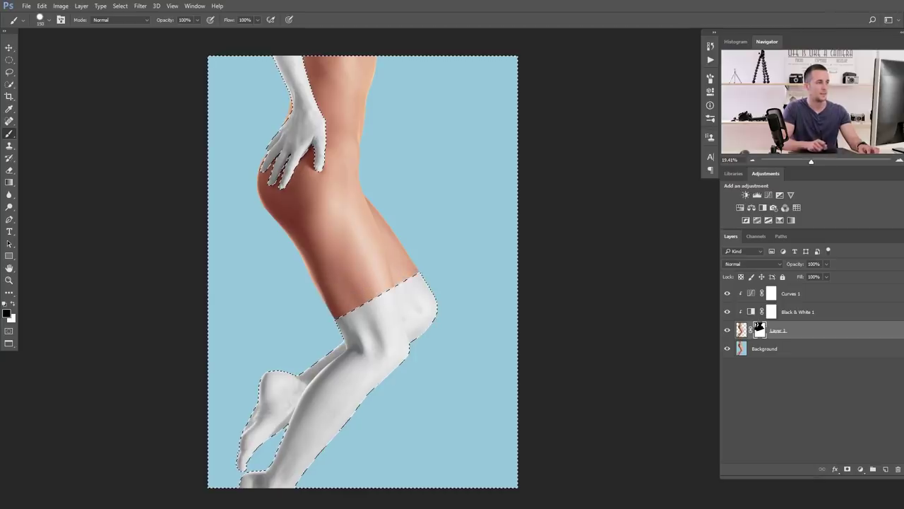
key("ctrl+d")
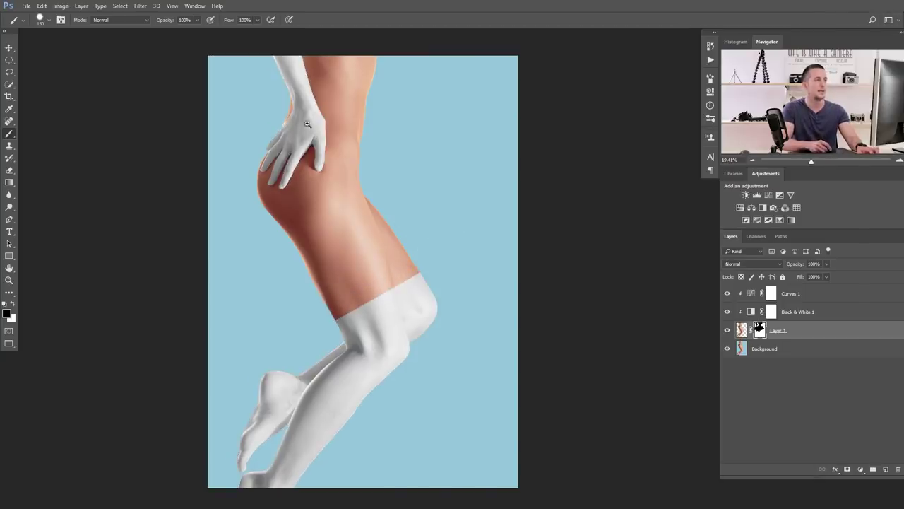
scroll(307, 124, "up", 3)
scroll(306, 135, "up", 1)
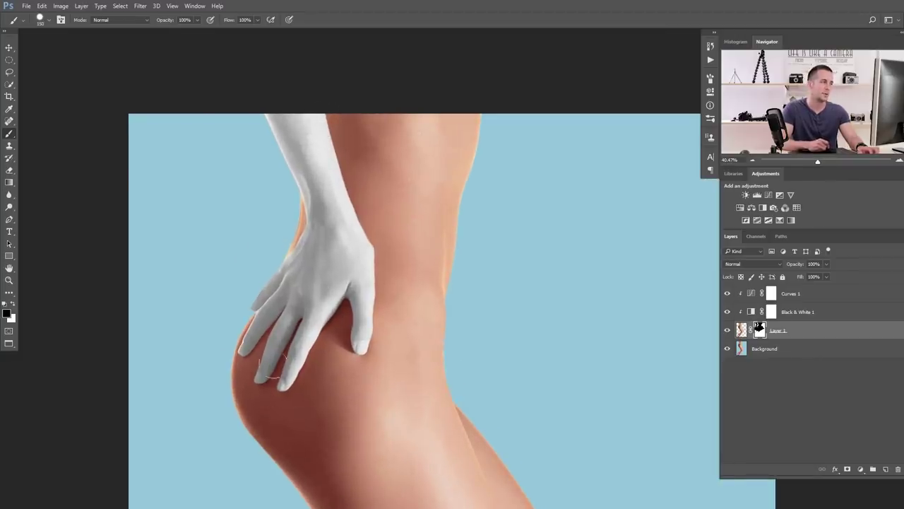
scroll(310, 195, "down", 4)
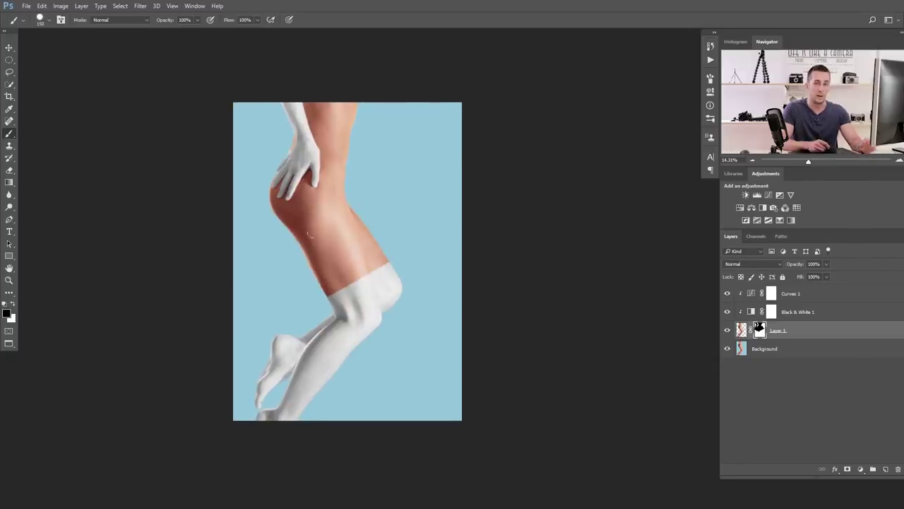
left_click_drag(319, 226, 333, 268)
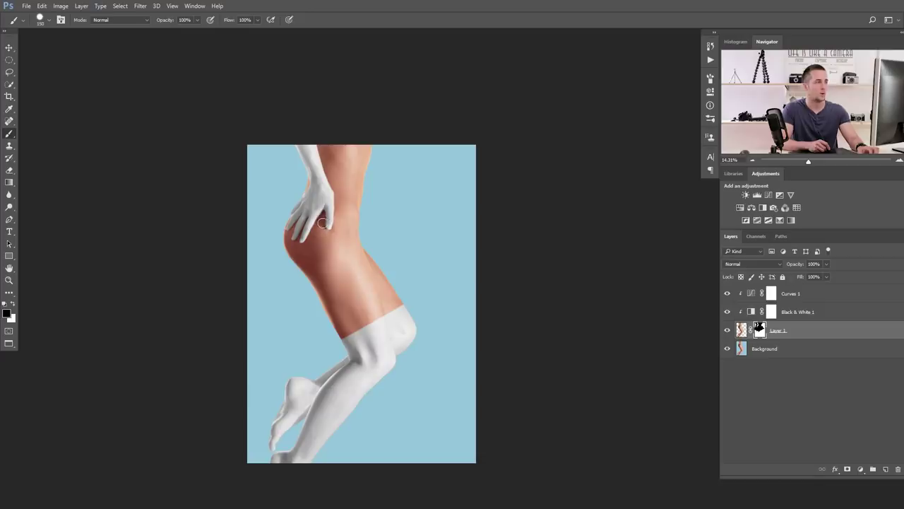
scroll(322, 223, "up", 2)
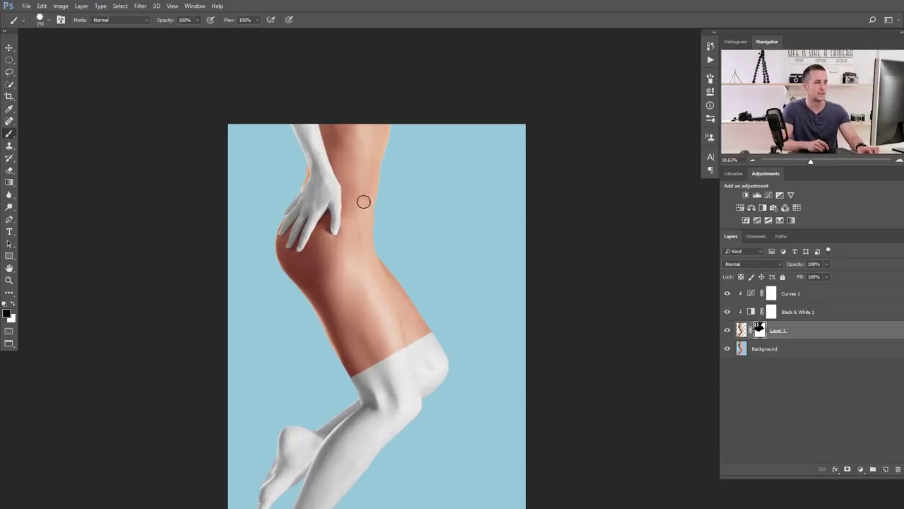
scroll(358, 255, "down", 2)
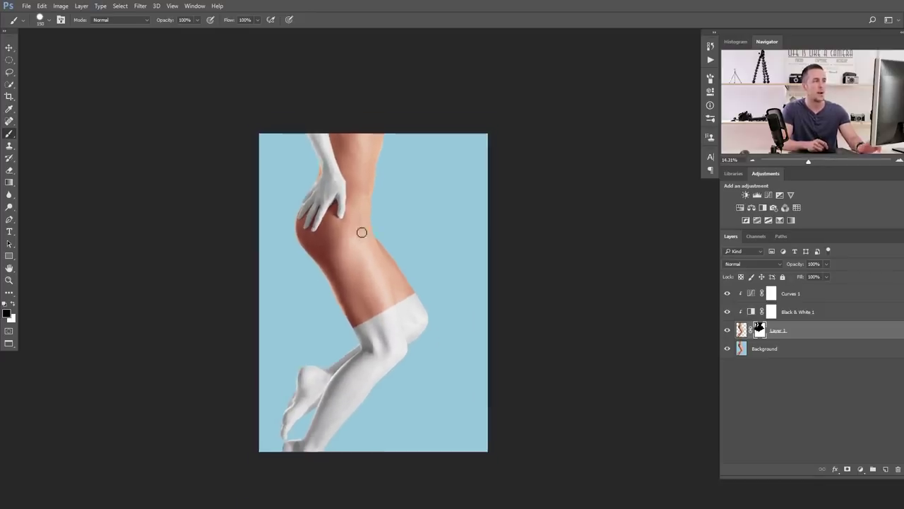
scroll(357, 233, "down", 1)
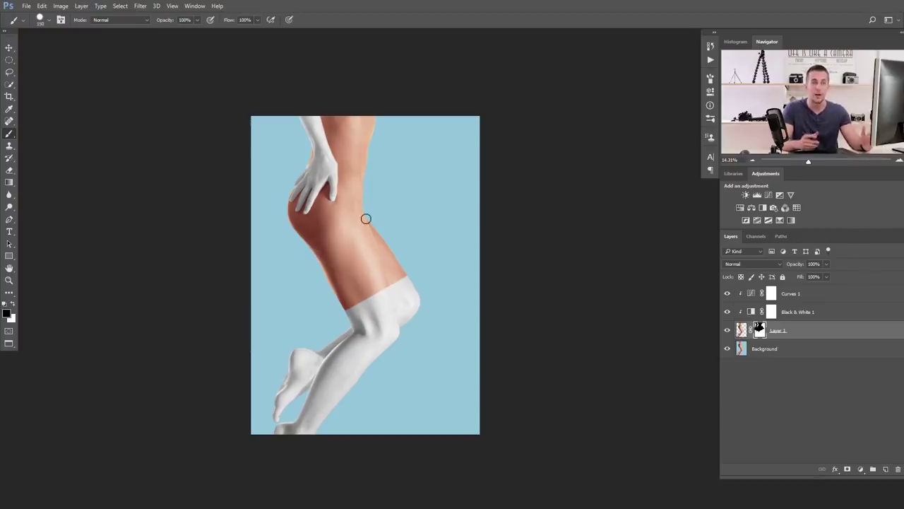
- Rename Layer 1 to 'Skin'
left_click(741, 329)
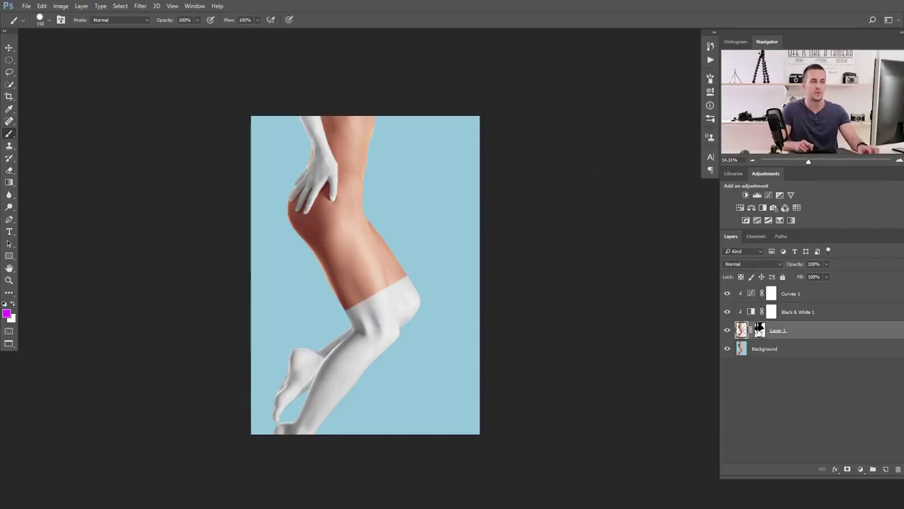
double_click(777, 330)
type("Skin")
key("Return")
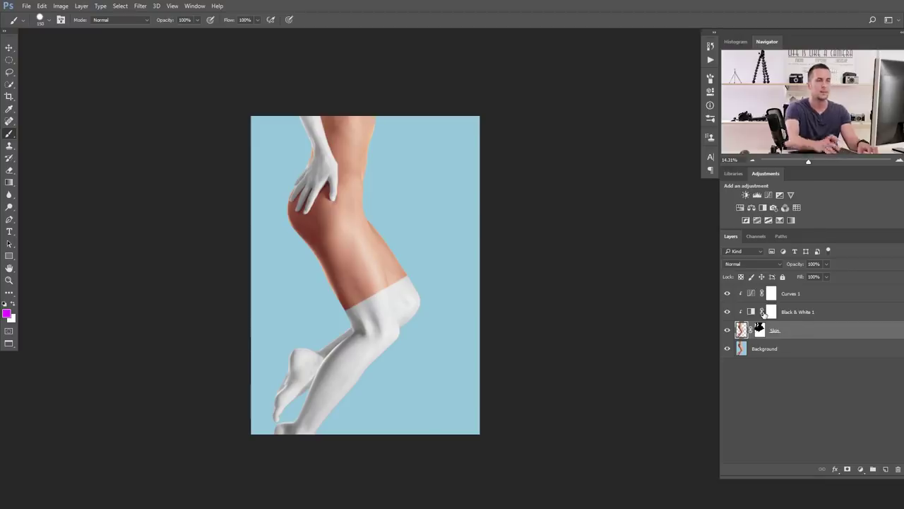
- Duplicate the Skin layer as Skin copy and reselect the original Skin layer
key("ctrl+j")
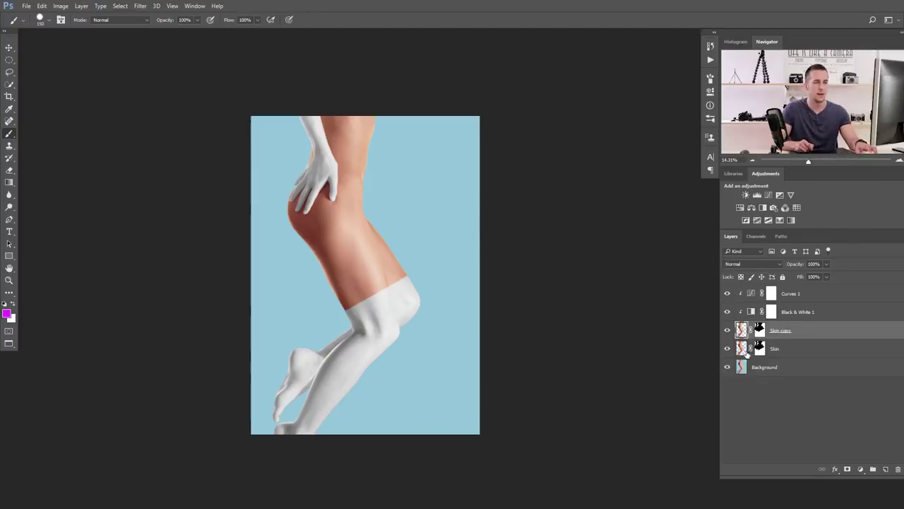
left_click(743, 350)
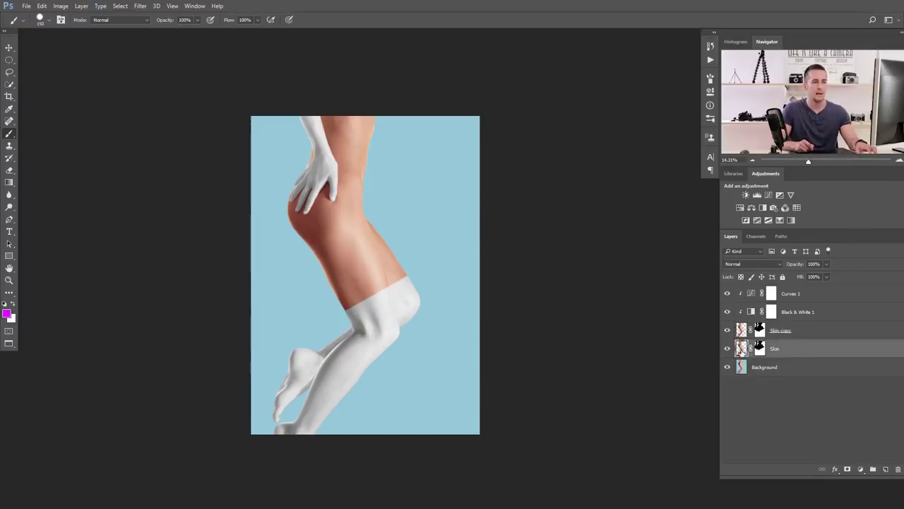
left_click(861, 468)
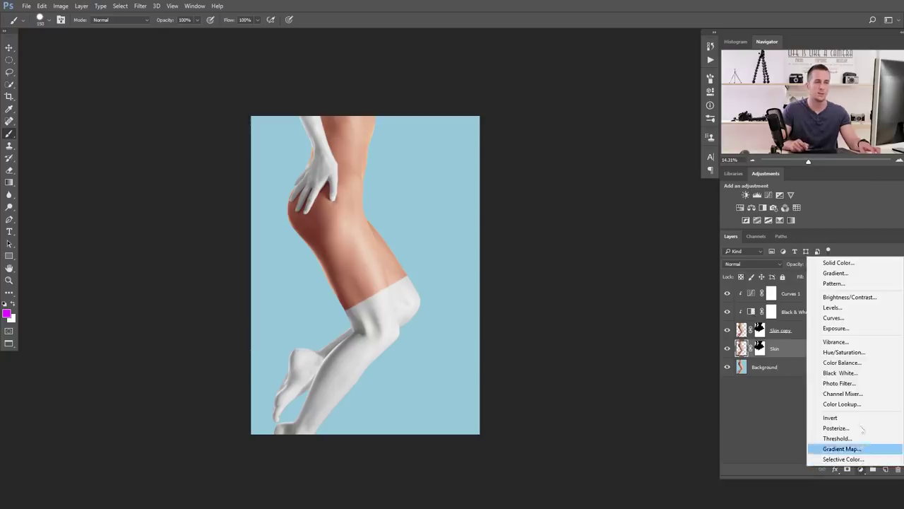
- Add a Black & White adjustment clipped to Skin, leaving Skin copy hidden
left_click(846, 373)
left_click(727, 330)
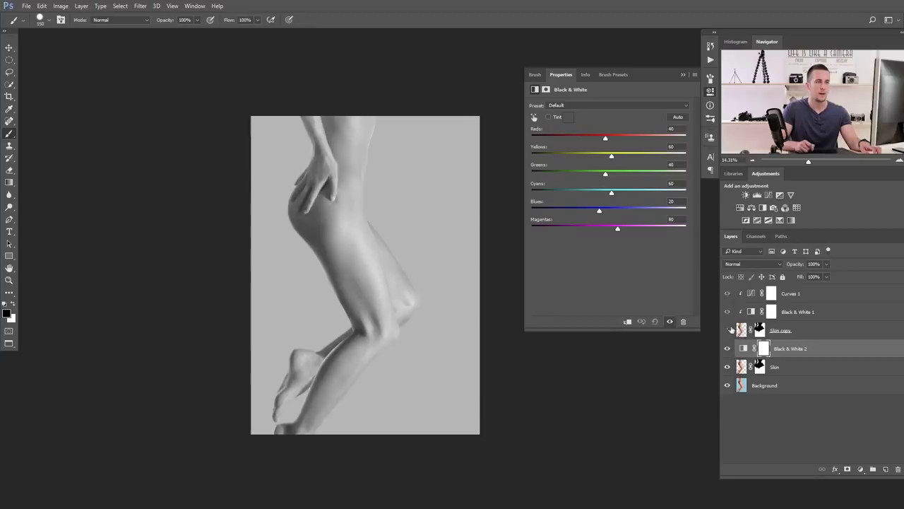
left_click(629, 321)
left_click(729, 330)
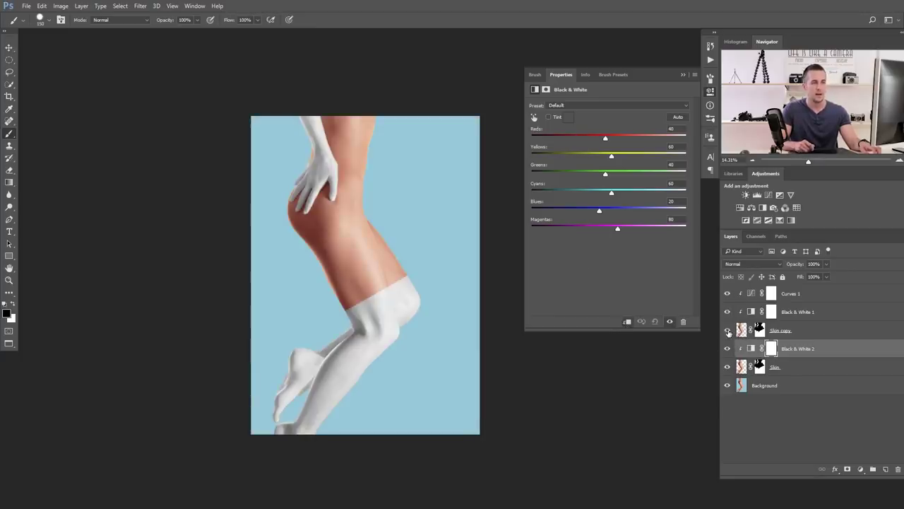
left_click(729, 331)
left_click(727, 330)
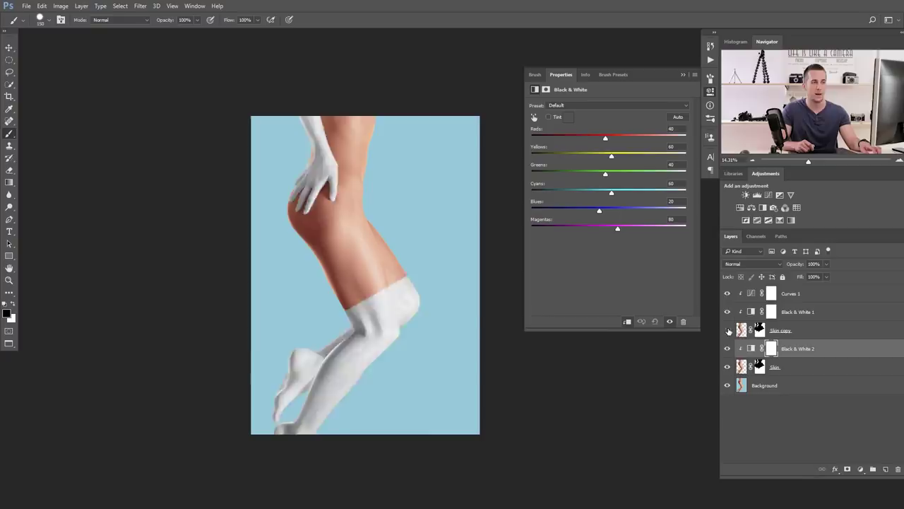
left_click(727, 330)
- Try Multiply and then Luminosity blending on the Black & White 2 adjustment
left_click(752, 349)
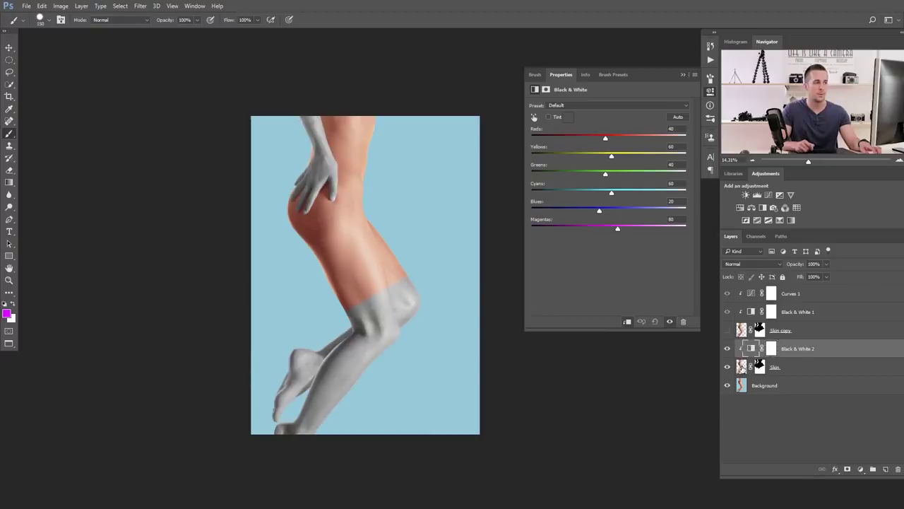
left_click(742, 366)
left_click(750, 349)
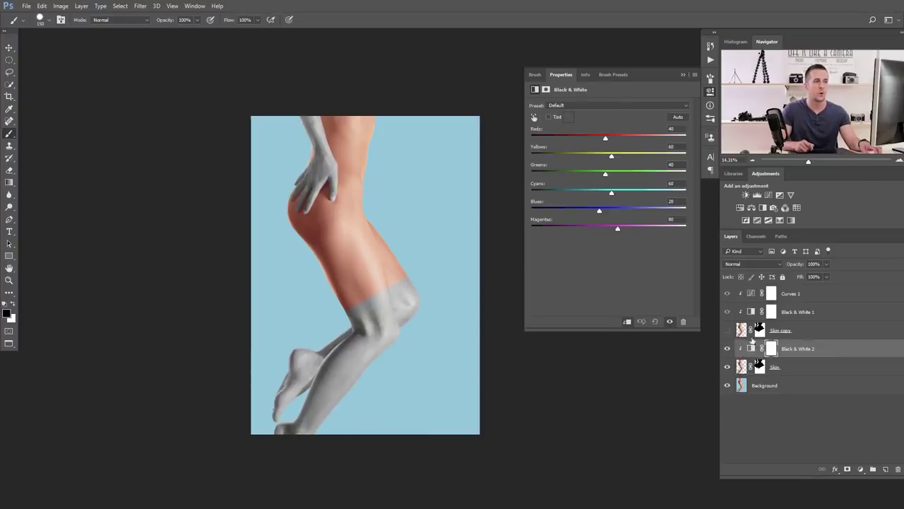
left_click(739, 264)
left_click(738, 291)
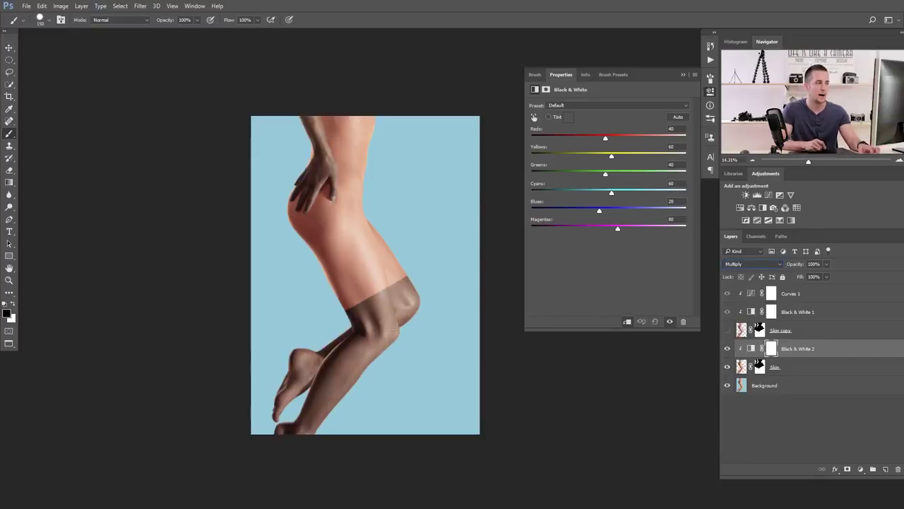
left_click(749, 264)
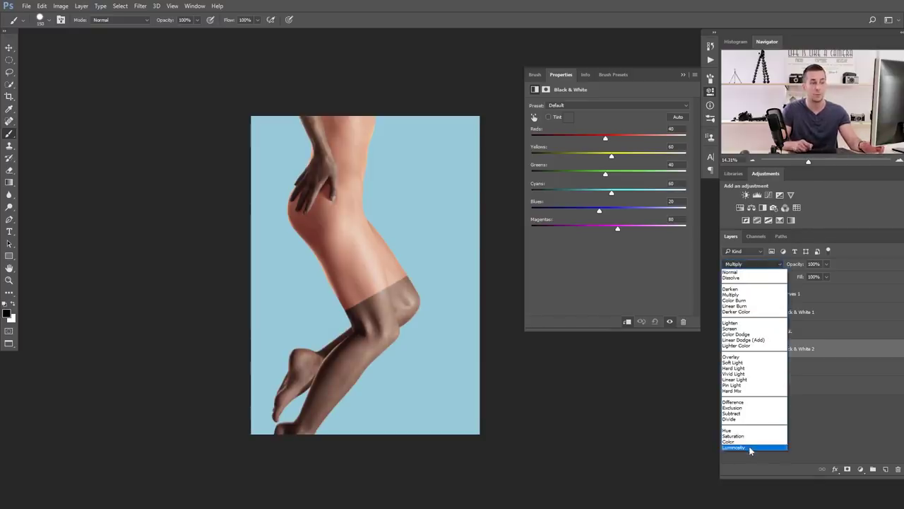
left_click(749, 446)
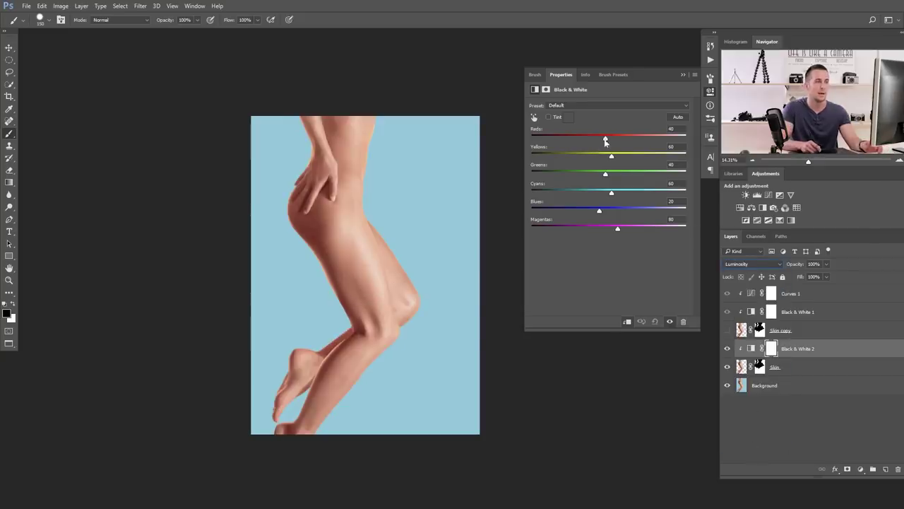
- Darken Reds to -48 and Yellows to 1, with the blend mode back on Multiply
left_click_drag(605, 137, 572, 140)
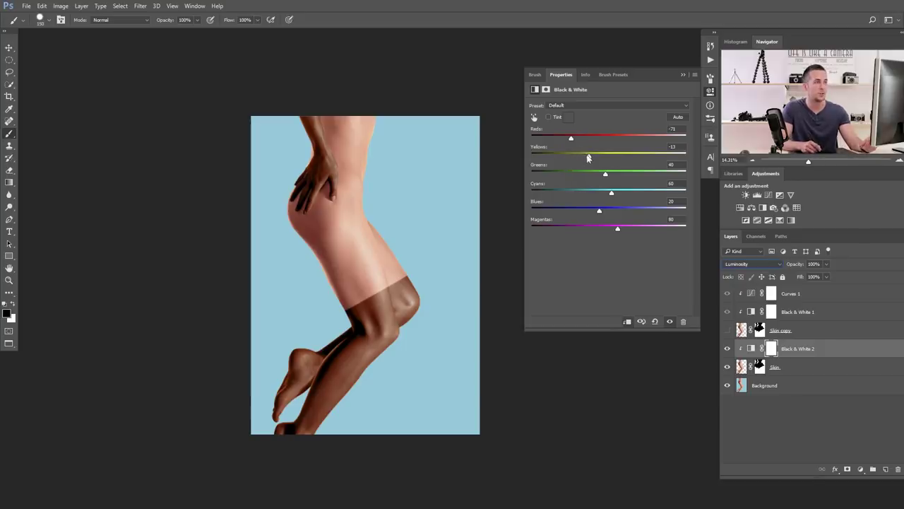
left_click_drag(587, 157, 567, 139)
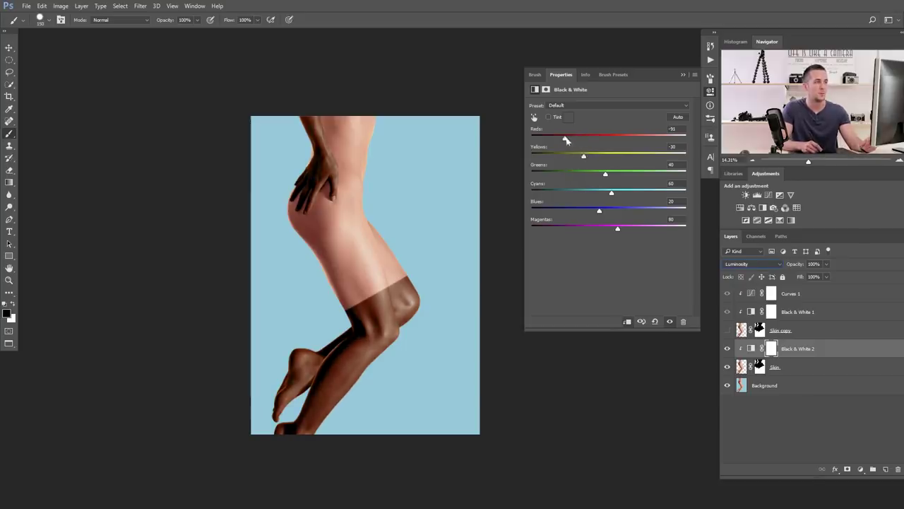
left_click(749, 265)
left_click(738, 309)
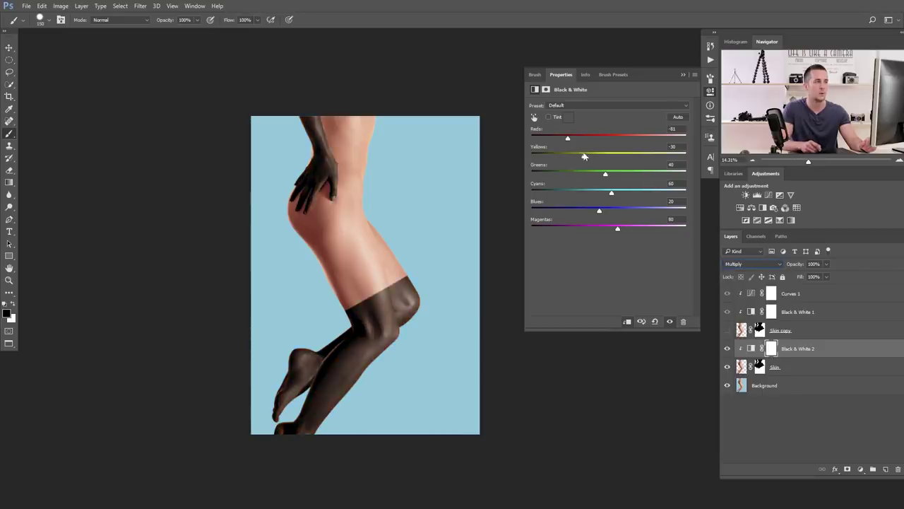
left_click_drag(584, 157, 578, 140)
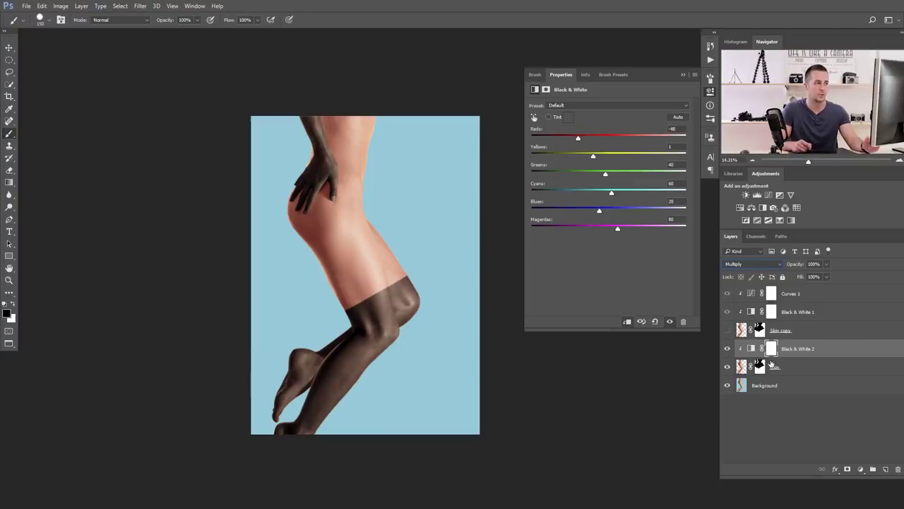
- Add a clipped Curves adjustment pulling Input 143 down to Output 111
left_click(859, 470)
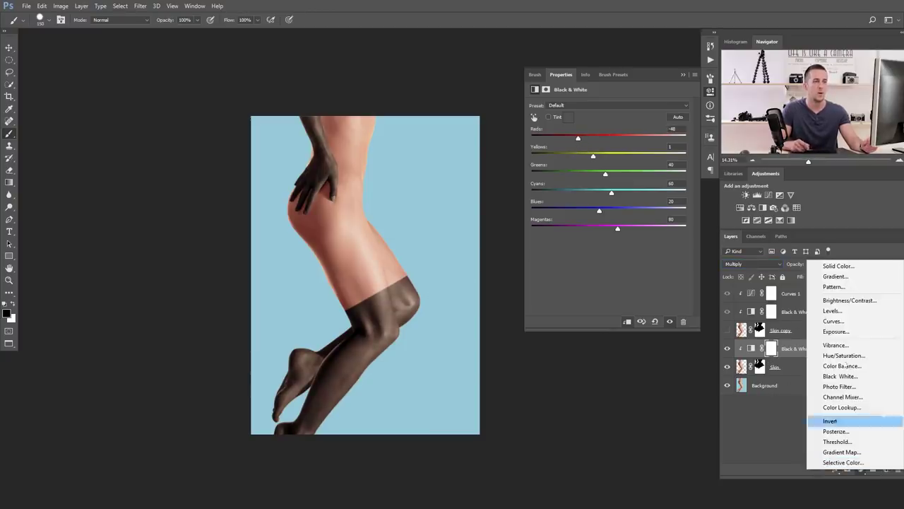
left_click(841, 321)
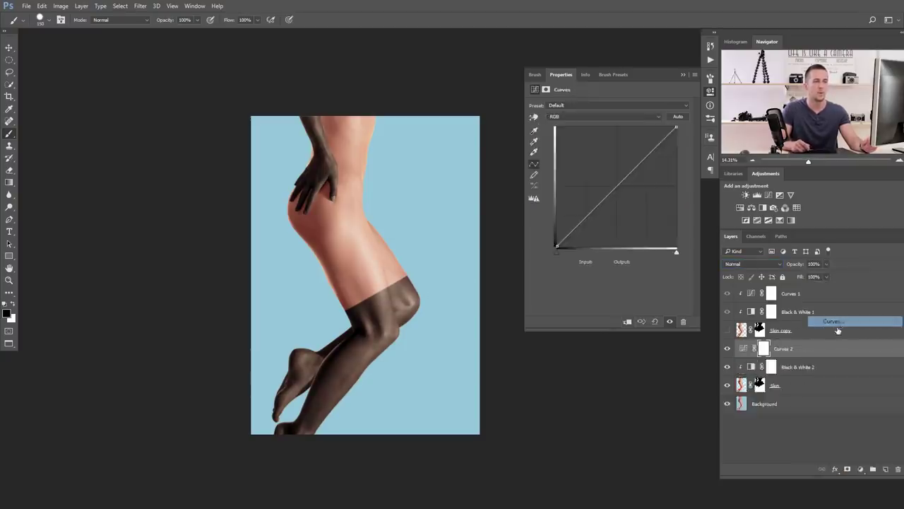
key("ctrl+alt+g")
left_click_drag(623, 180, 622, 190)
- Review the Black & White 2 and Curves 2 settings, then target the Skin layer mask
left_click(751, 367)
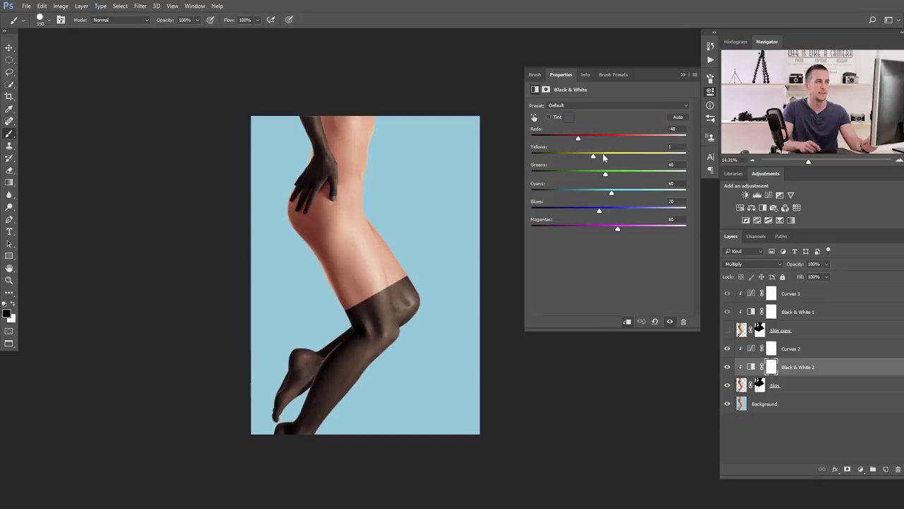
left_click(683, 75)
left_click(750, 348)
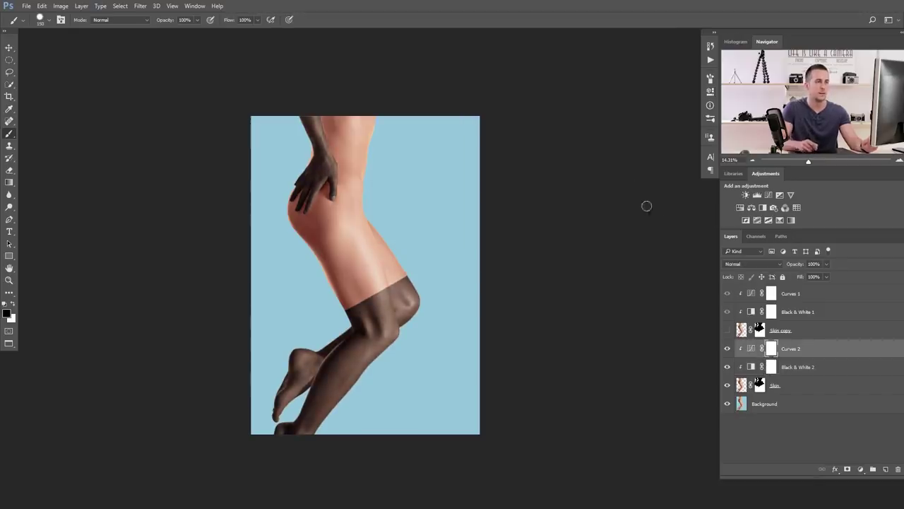
double_click(751, 349)
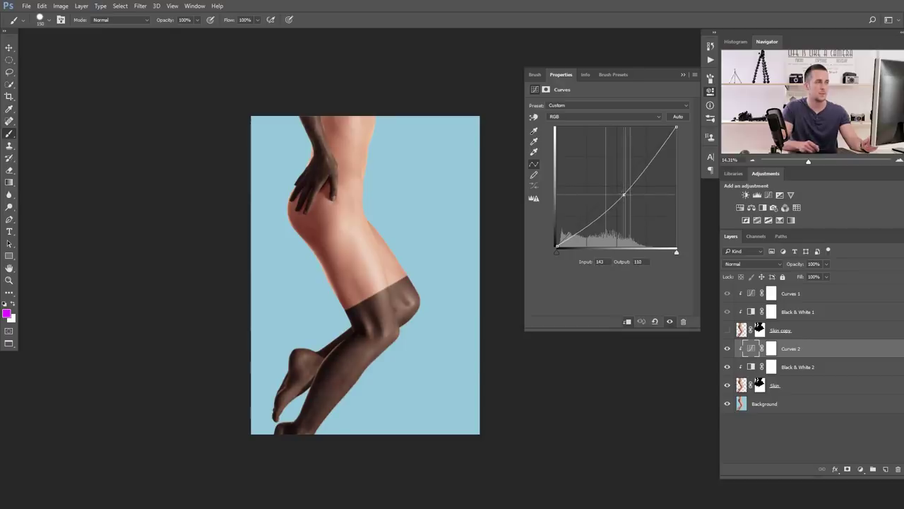
left_click(683, 74)
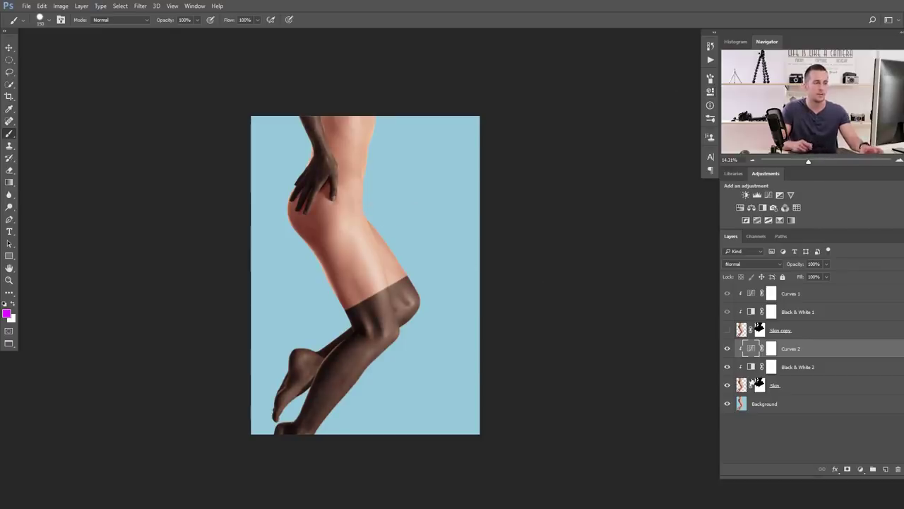
left_click(758, 385)
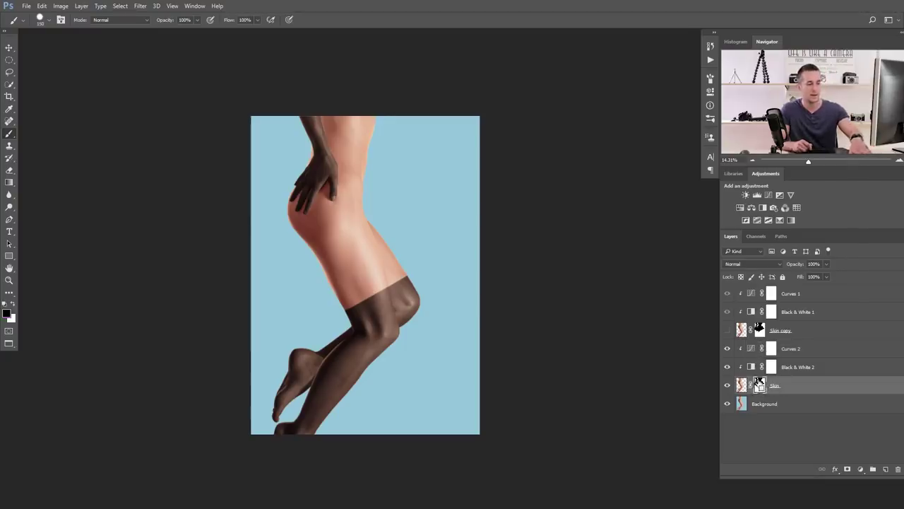
- Invert the Skin layer mask and show Skin copy, making the torso dark brown
key("ctrl+i")
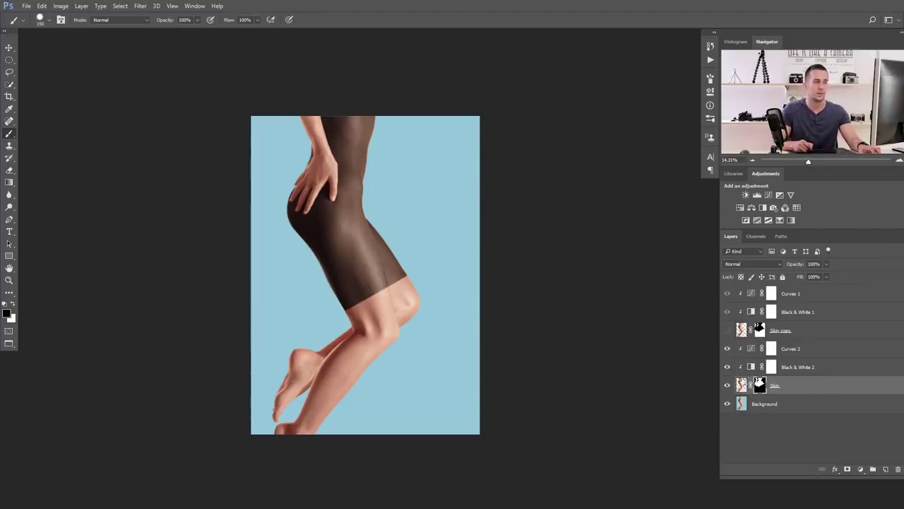
left_click(728, 330)
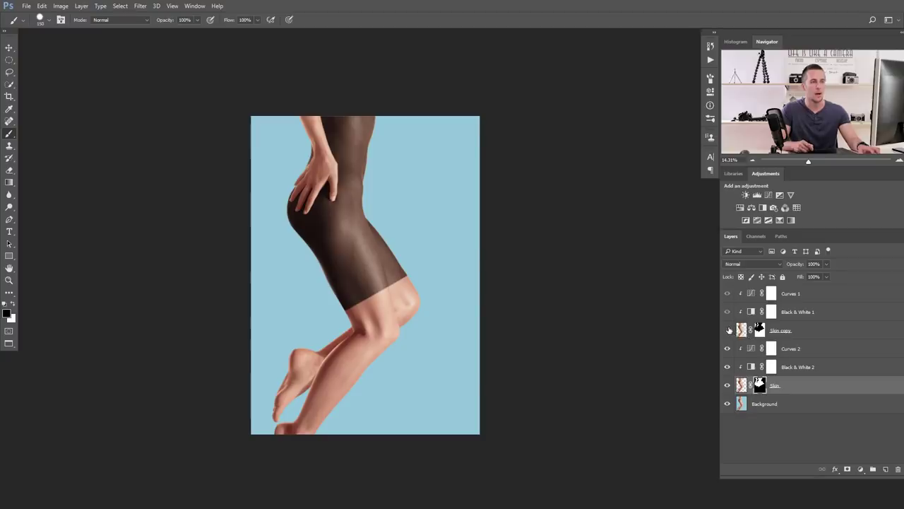
left_click(727, 329)
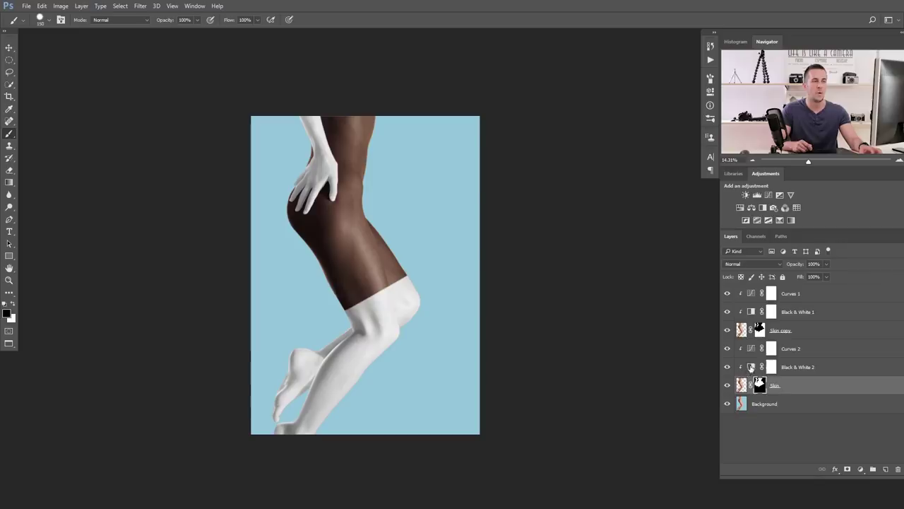
- Add a clipped Hue/Saturation adjustment above Black & White 2 with Saturation +28
left_click(751, 366)
left_click(858, 469)
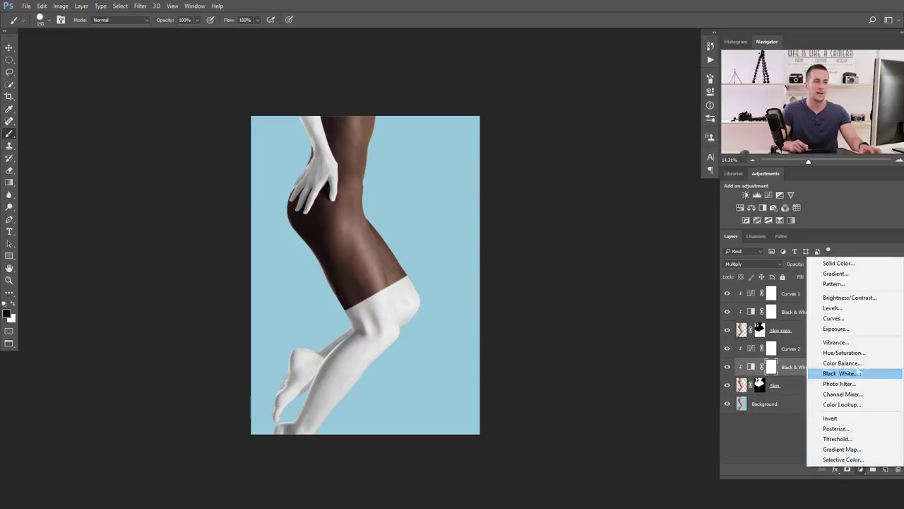
left_click(837, 353)
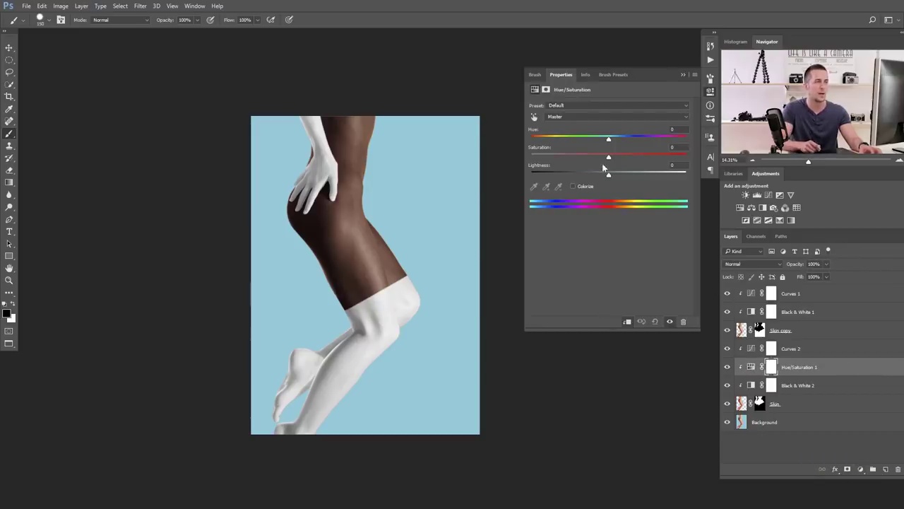
left_click_drag(608, 156, 634, 160)
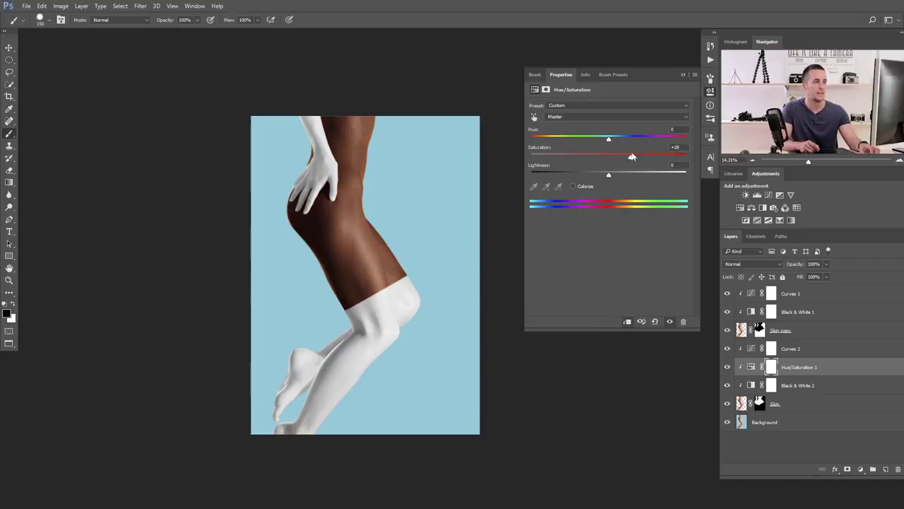
left_click(683, 74)
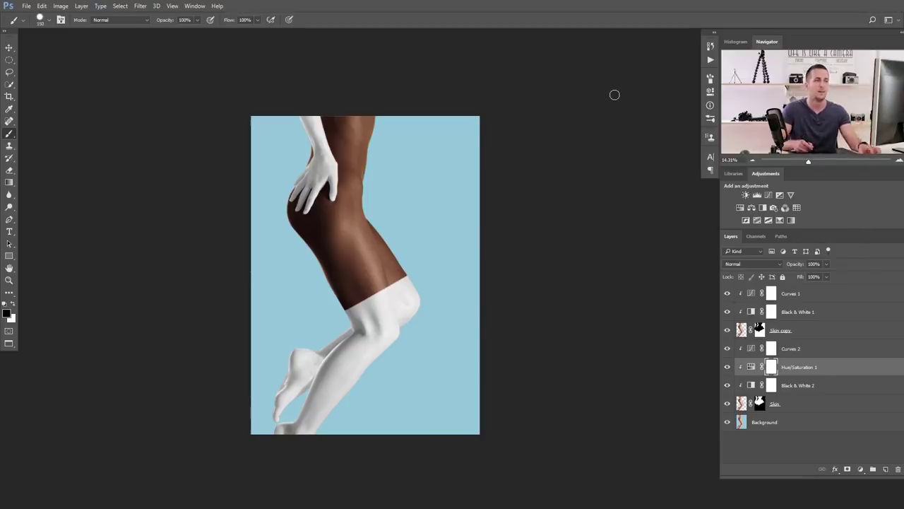
- Set the Curves 2 adjustment's blend mode to Luminosity
left_click(751, 349)
double_click(751, 348)
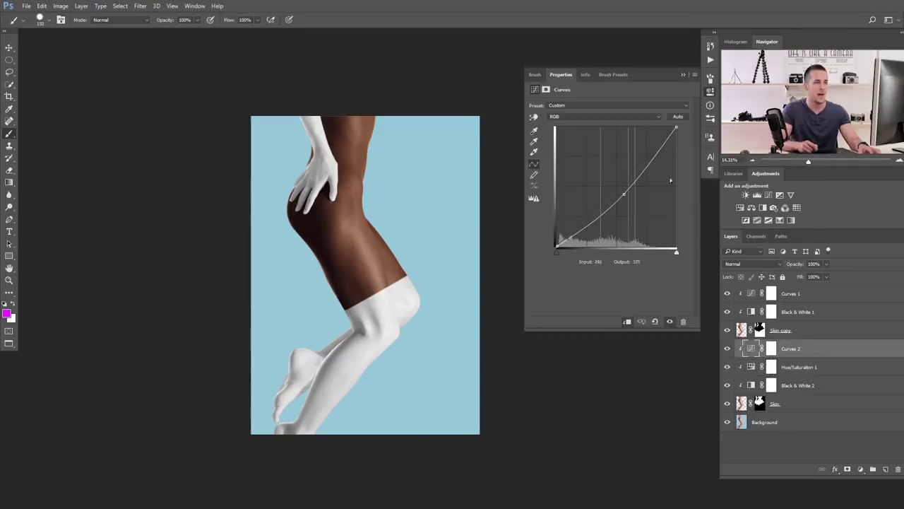
left_click(759, 264)
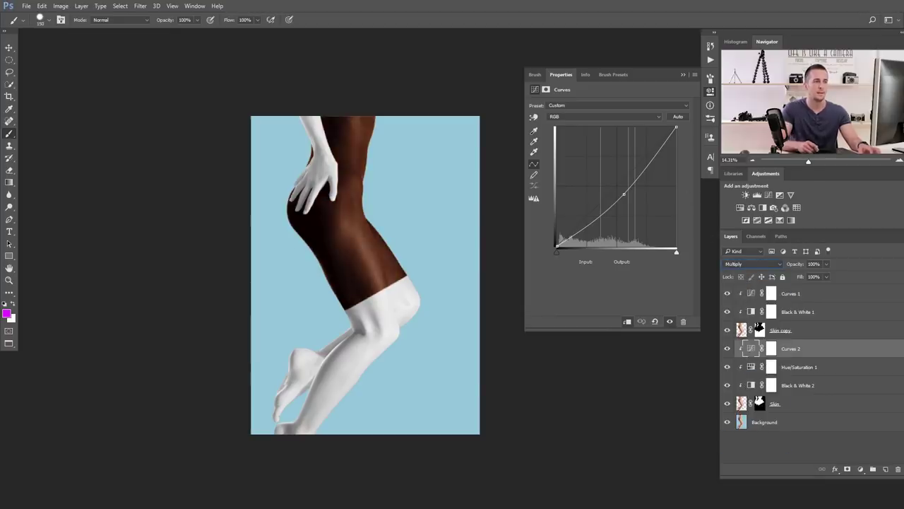
left_click(750, 265)
left_click(741, 448)
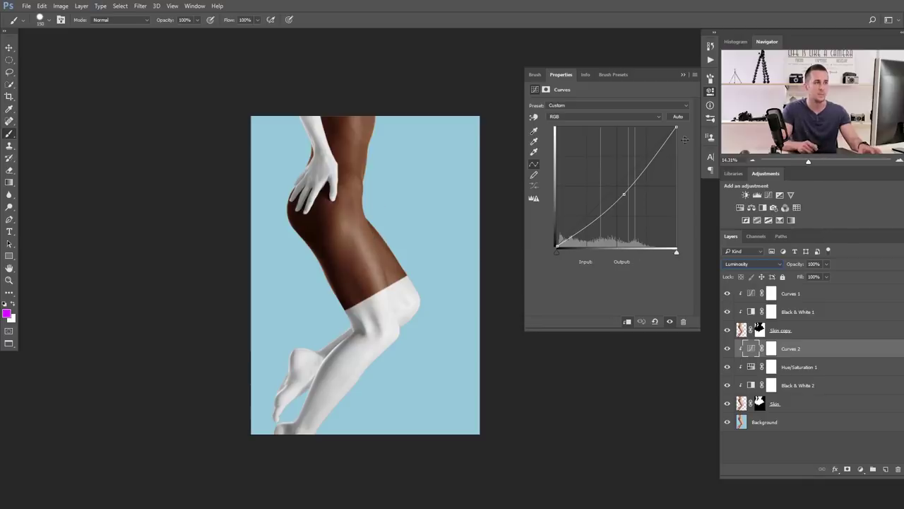
- Reshape Curves 2 into a narrow arch with a raised peak for glossy highlights
left_click_drag(676, 126, 669, 249)
left_click_drag(623, 197, 614, 160)
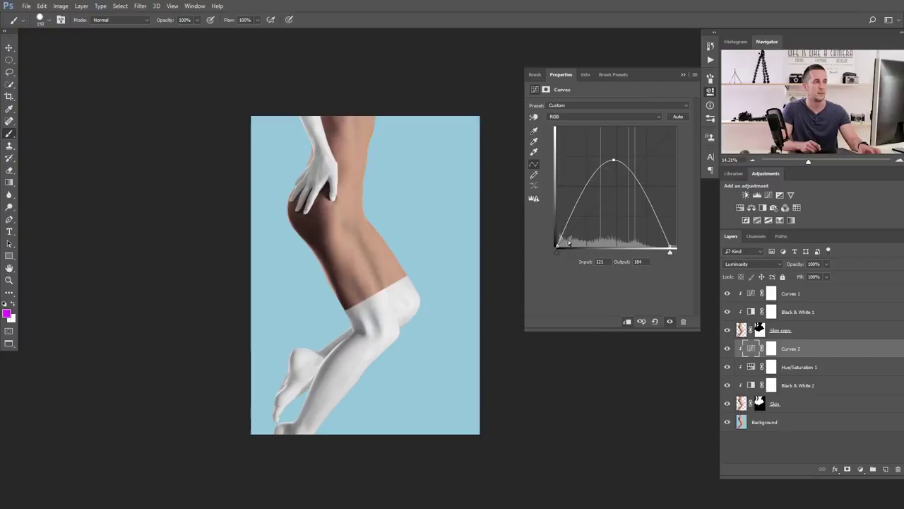
left_click_drag(558, 246, 584, 247)
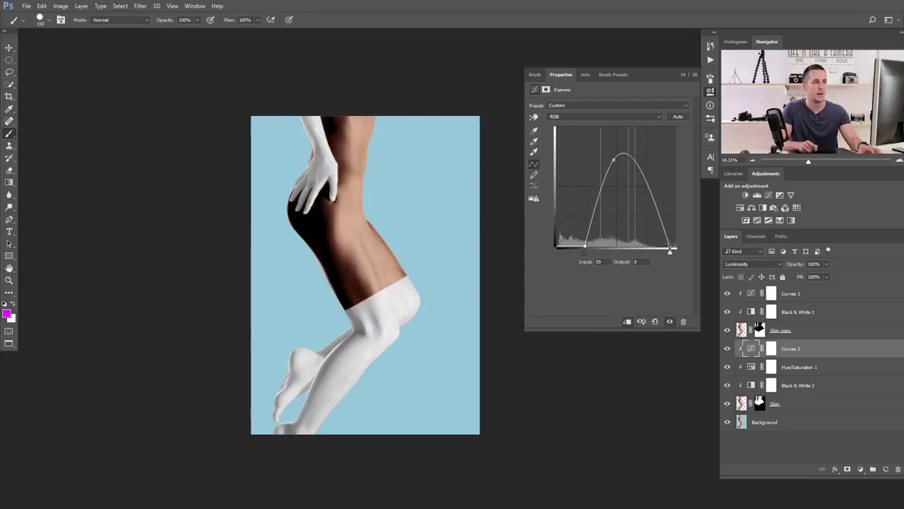
left_click_drag(670, 248, 625, 252)
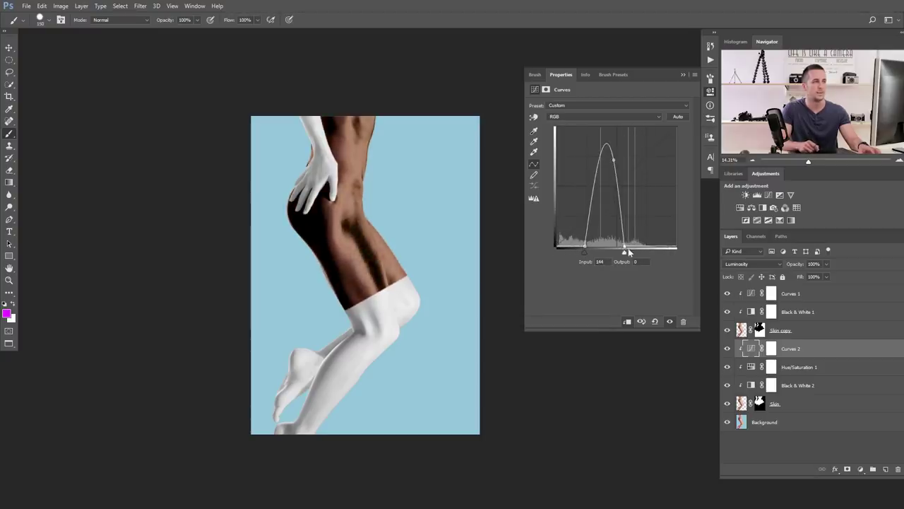
mouse_move(613, 161)
left_mouse_down()
mouse_move(612, 152)
mouse_move(610, 163)
left_mouse_up()
left_click_drag(584, 247, 620, 248)
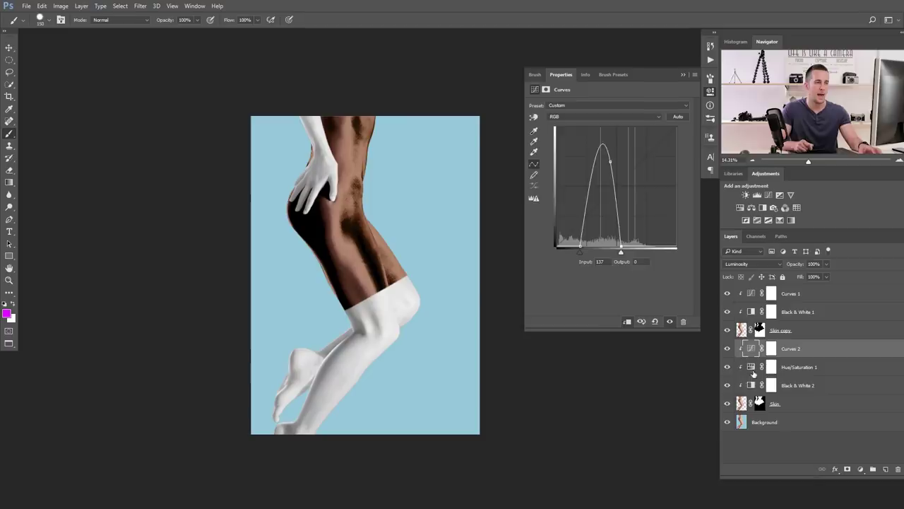
- Raise Black & White 2 Yellows to 124 and set Reds to 46
left_click(752, 384)
left_click_drag(602, 160, 647, 161)
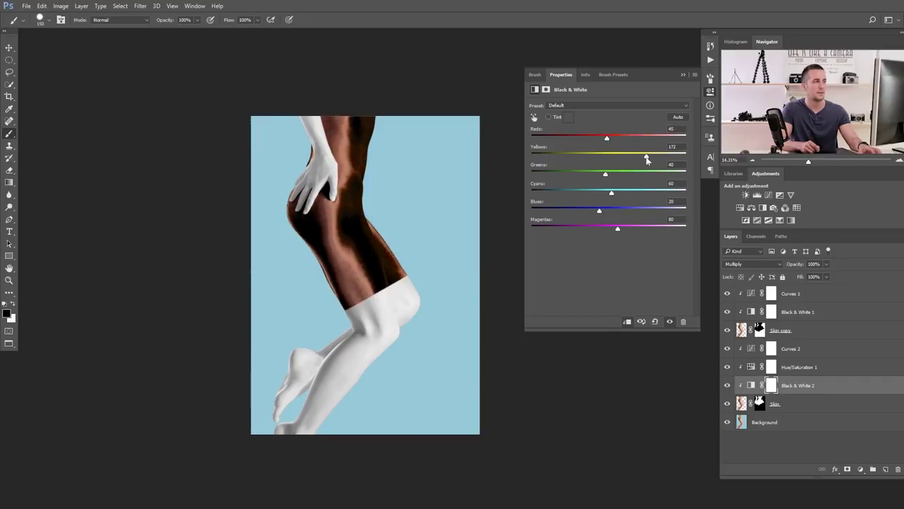
left_click_drag(607, 140, 630, 156)
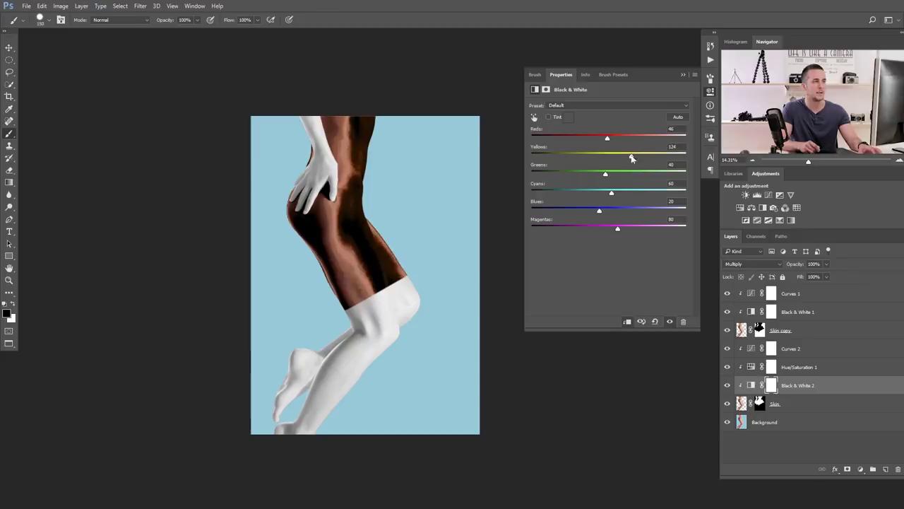
- Refine the Curves 2 arch into a sharper peak for more torso contrast
left_click(753, 350)
left_click_drag(611, 160, 608, 145)
left_click_drag(621, 247, 618, 248)
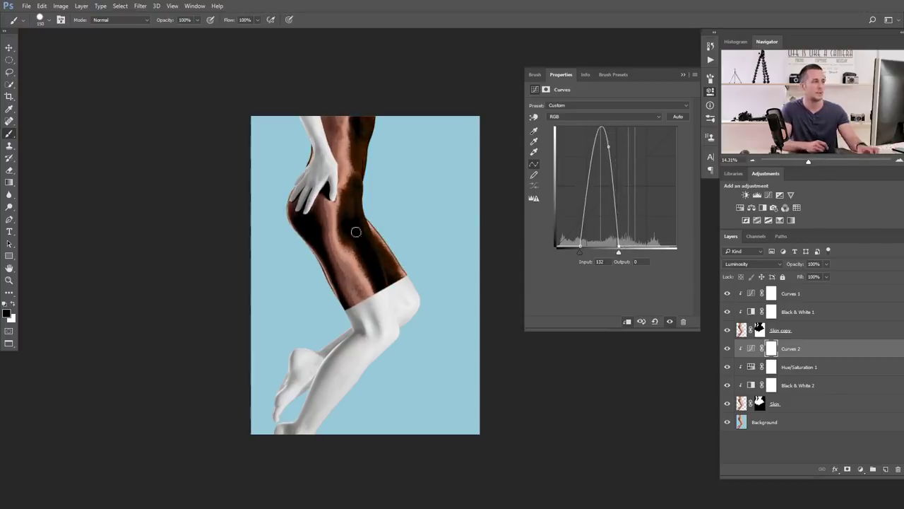
- Reshape Curves 2 into a U-shape with endpoints at the top edge and a bottom point
scroll(357, 243, "up", 2)
scroll(373, 232, "up", 1)
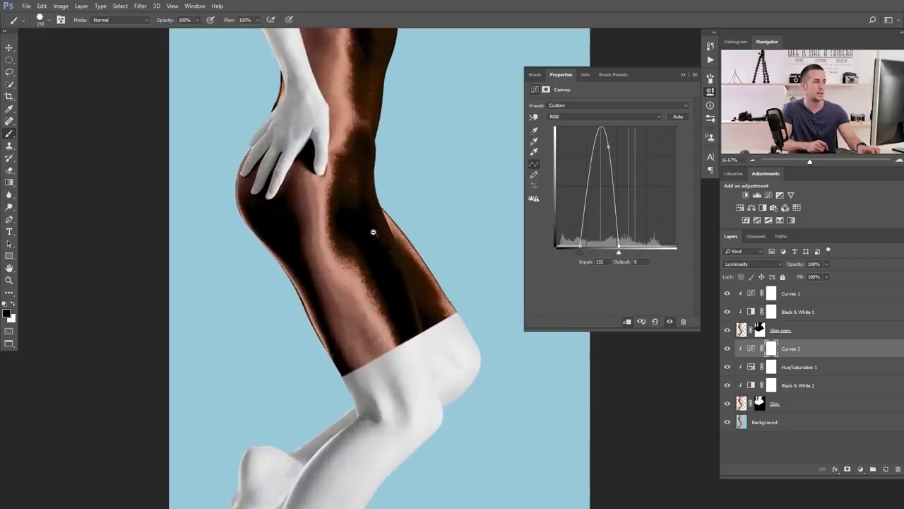
scroll(366, 237, "down", 3)
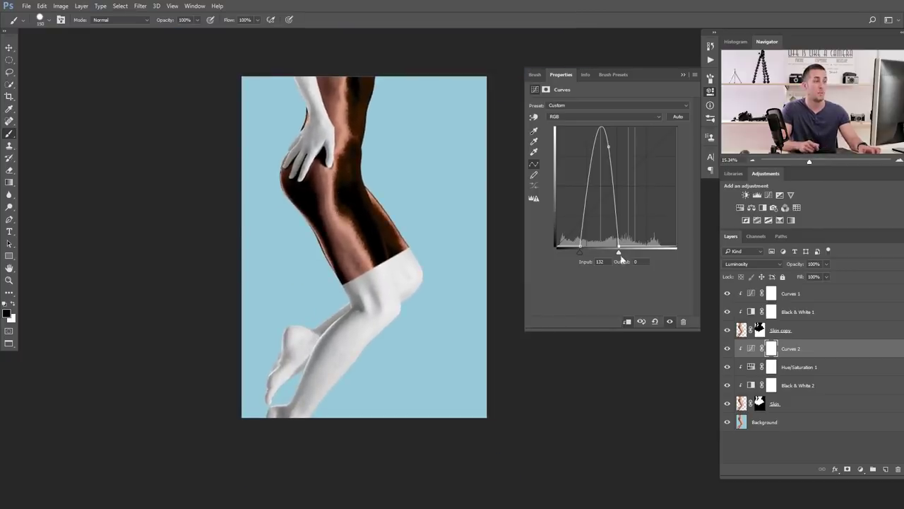
left_click_drag(618, 246, 673, 127)
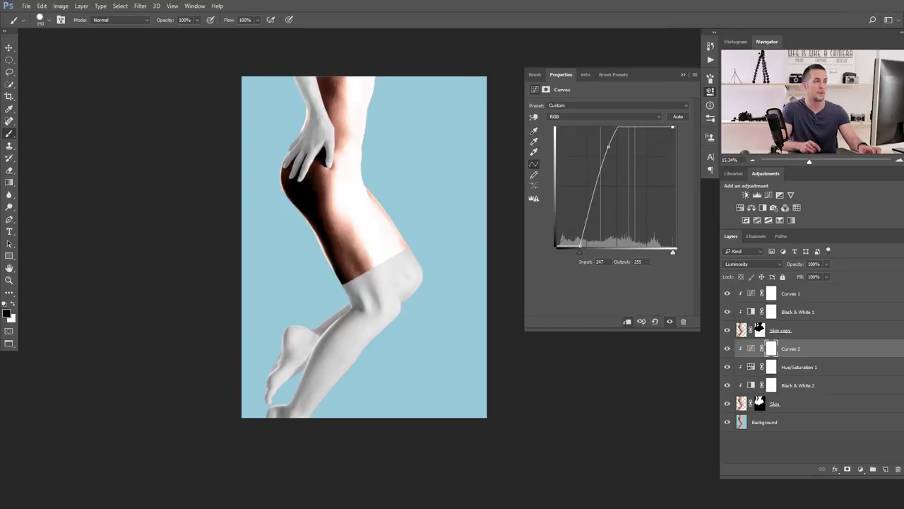
left_click_drag(608, 147, 567, 127)
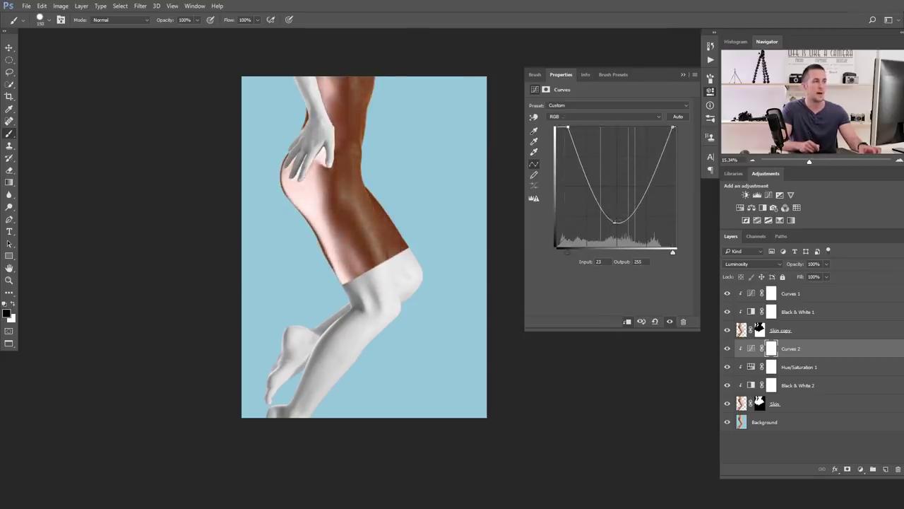
left_click_drag(614, 222, 612, 242)
left_click_drag(672, 127, 644, 125)
left_click_drag(567, 127, 578, 128)
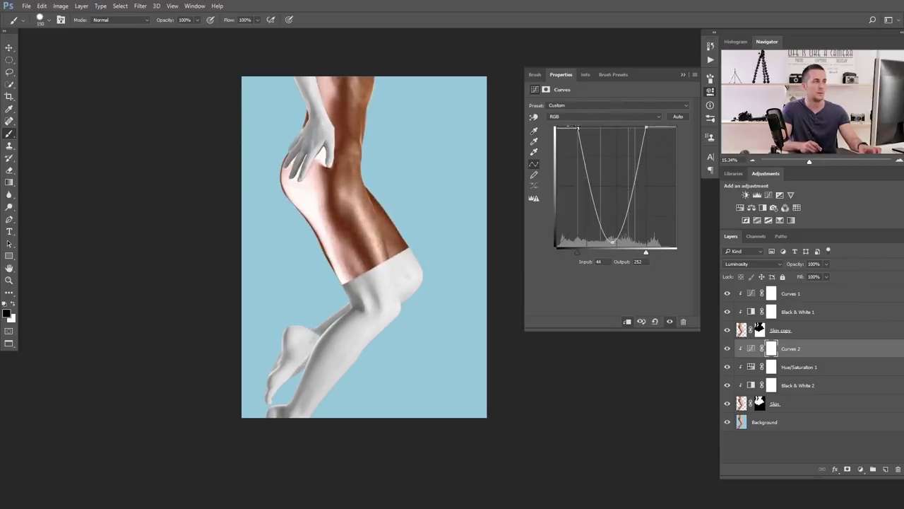
left_click_drag(646, 128, 642, 128)
left_click_drag(611, 241, 611, 244)
- Undo the Black & White 2 slider tweaks, leaving Reds 64 and Yellows 128
left_click(751, 384)
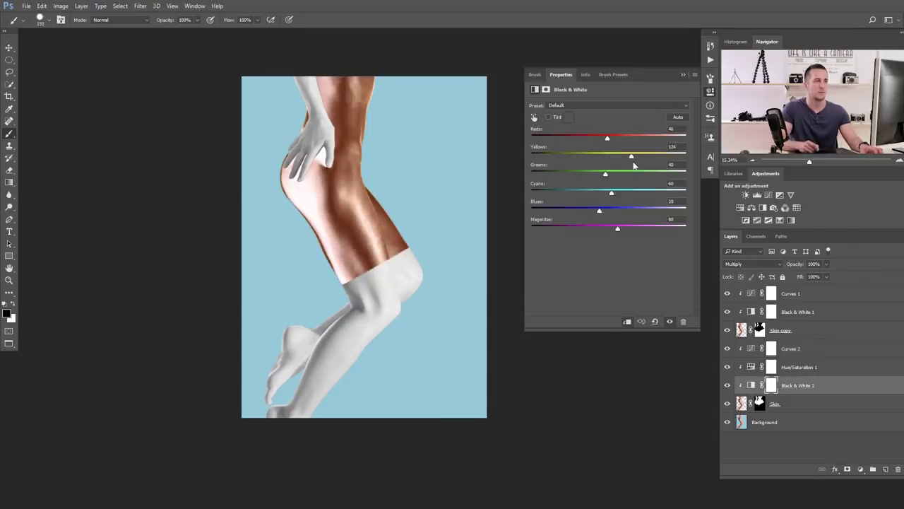
left_click_drag(634, 156, 617, 137)
key("ctrl+alt+z")
key("ctrl+alt+z")
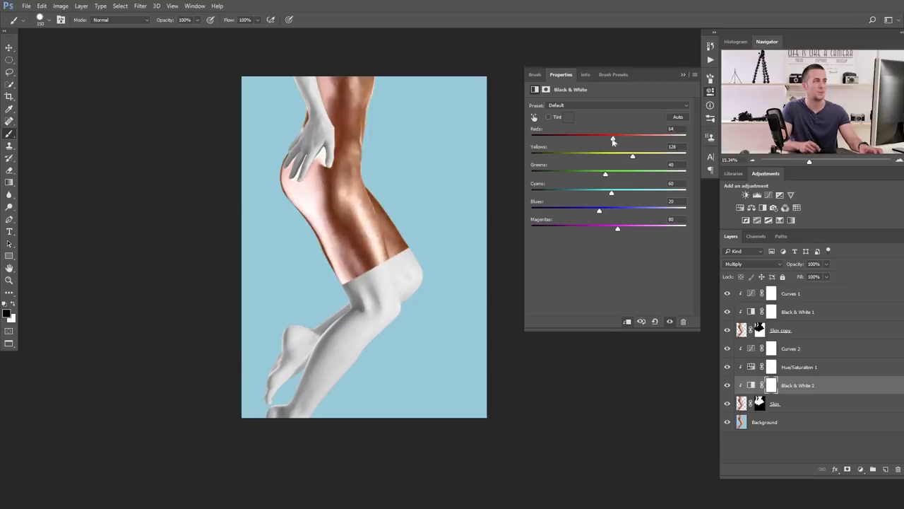
key("ctrl+alt+z")
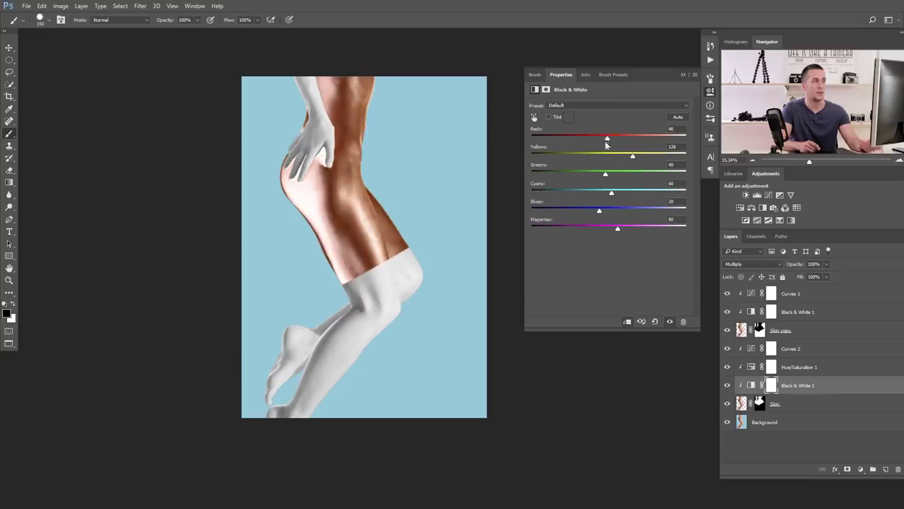
- Reset Curves 2 and pull its midpoint down to gently darken the torso
left_click(748, 367)
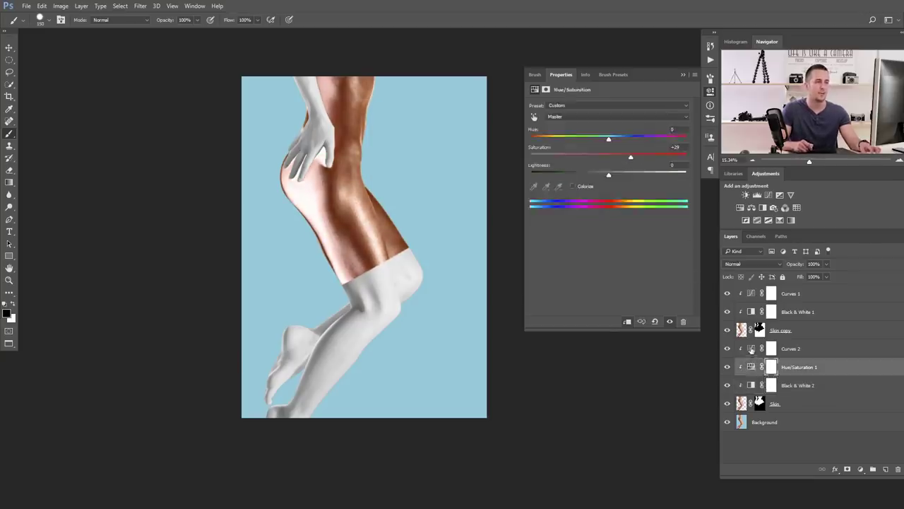
left_click(741, 347)
left_click(655, 321)
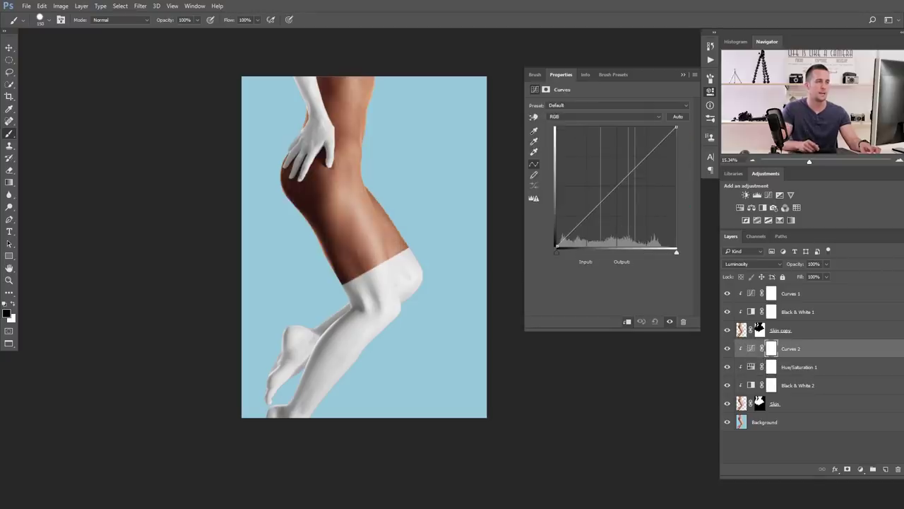
left_click_drag(633, 170, 633, 192)
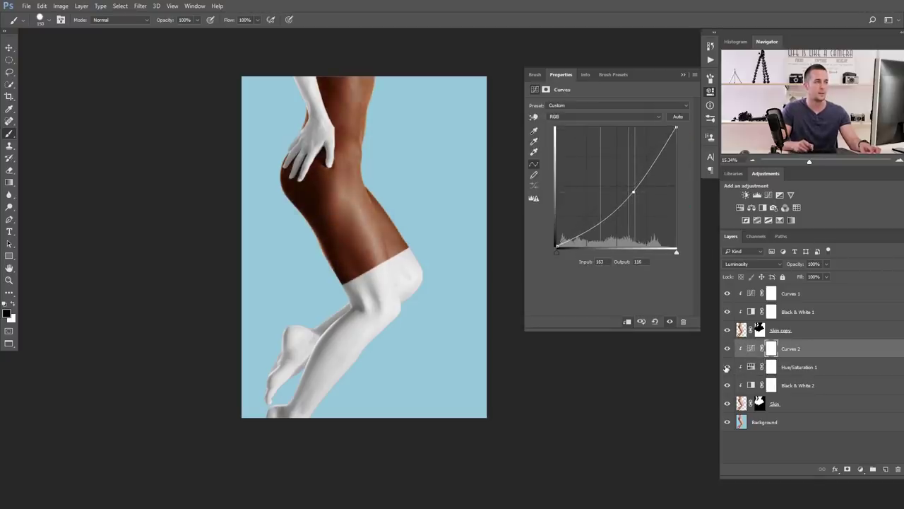
- Hide Hue/Saturation 1 and set Black & White 2 to Reds -59, Yellows 34
left_click(726, 366)
left_click(750, 385)
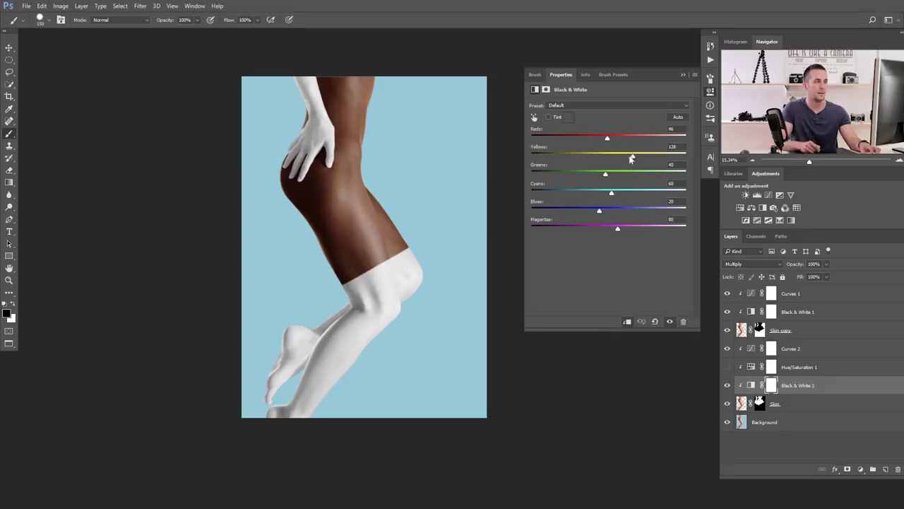
left_click_drag(630, 159, 558, 140)
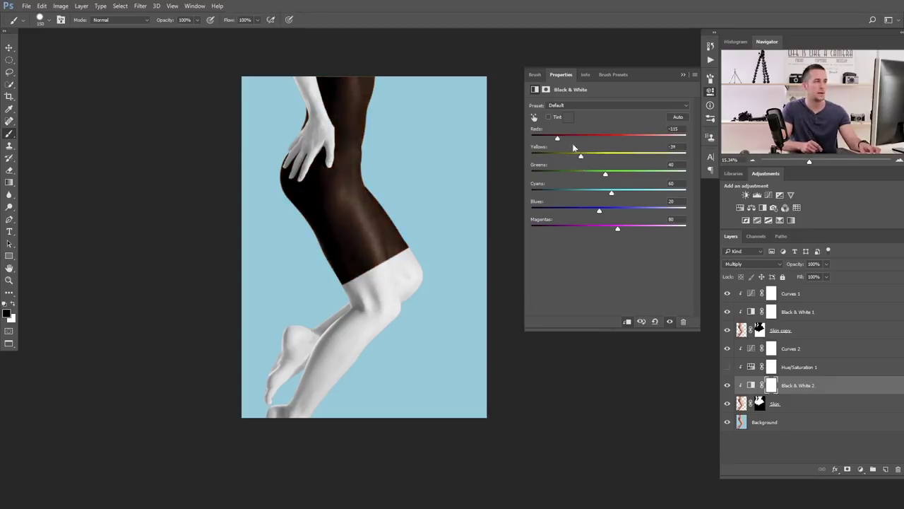
left_click_drag(545, 139, 539, 139)
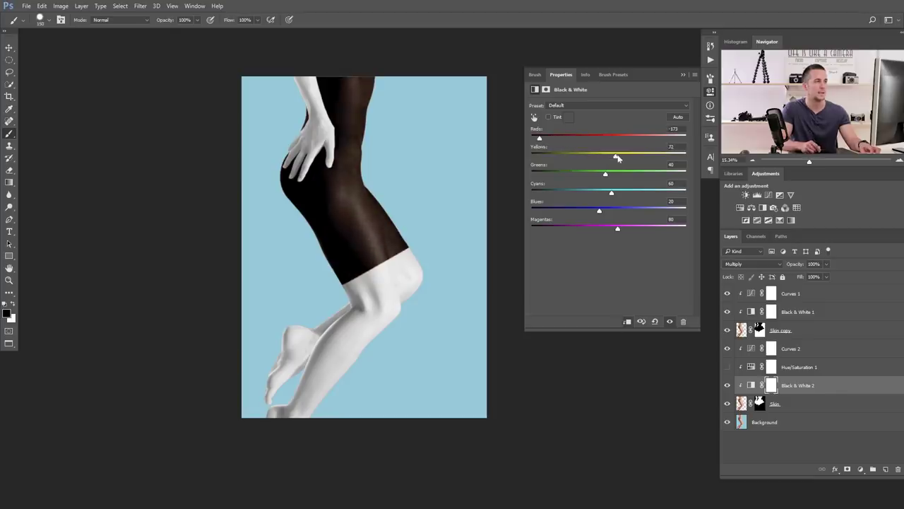
left_click_drag(553, 139, 575, 138)
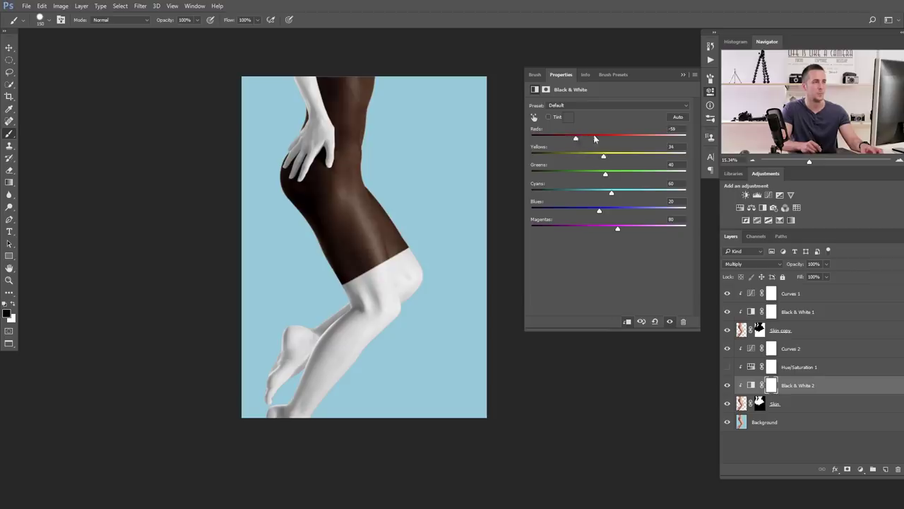